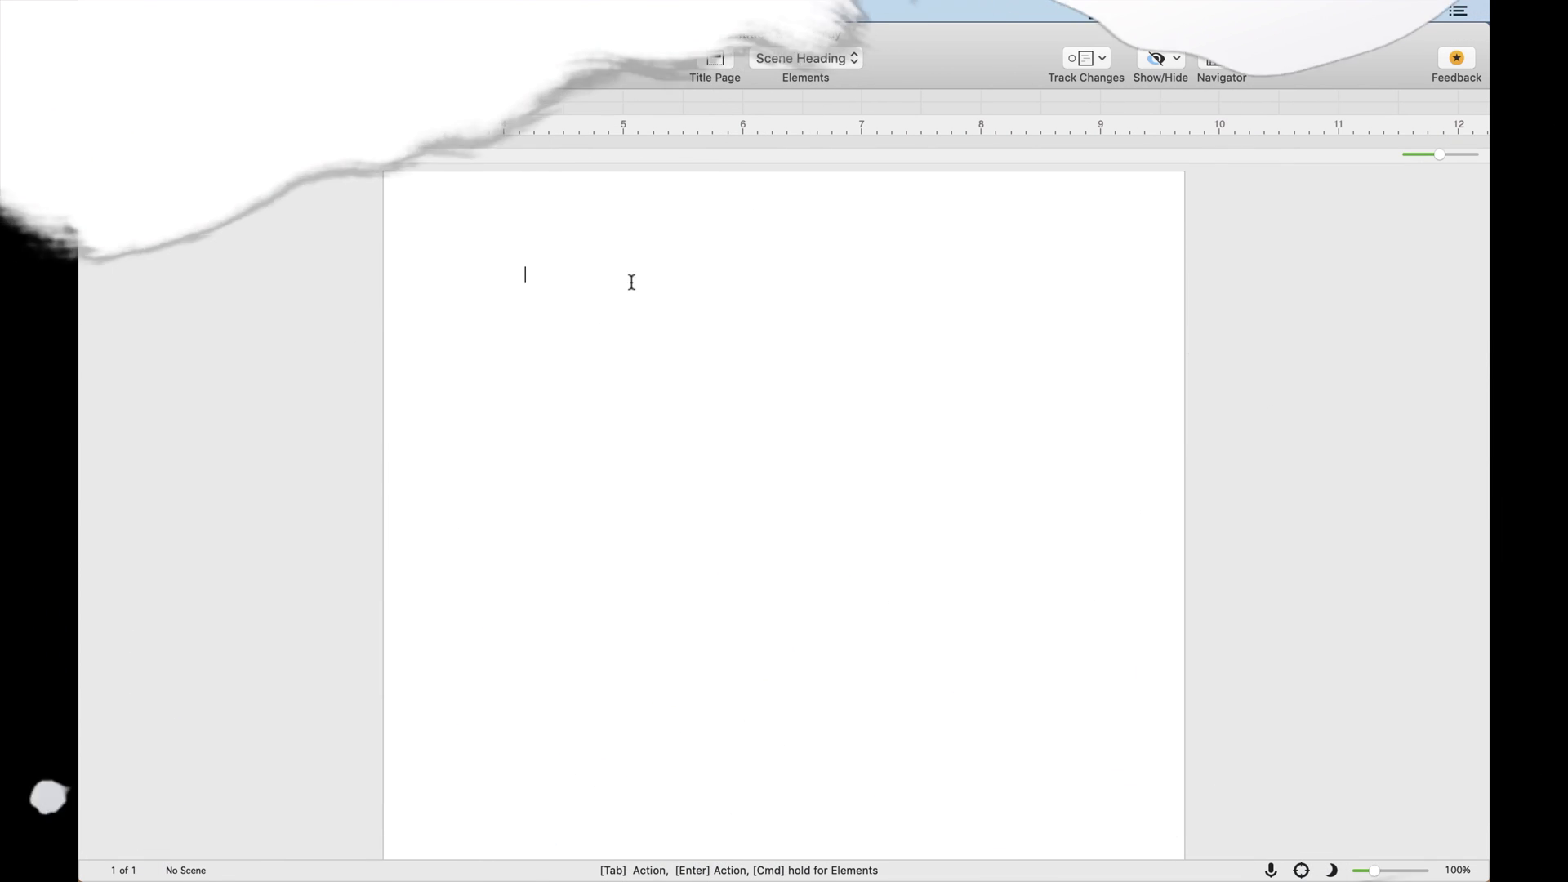
- On the Beat Board, create an ACT 1 beat and place it on the Outline 1 track
left_click(493, 64)
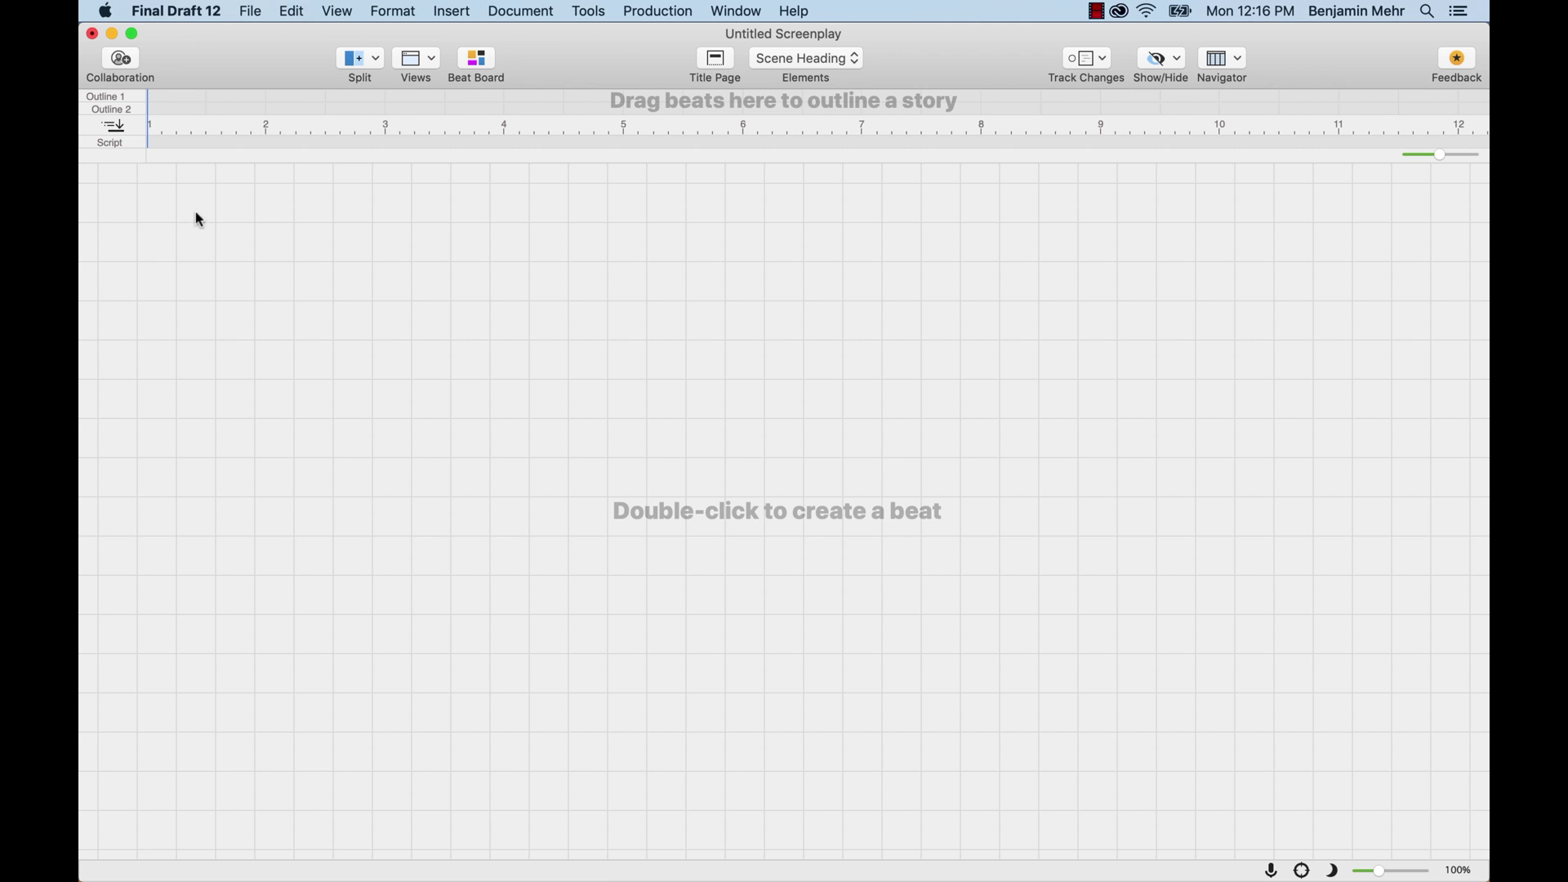
double_click(148, 227)
type("ACT 1")
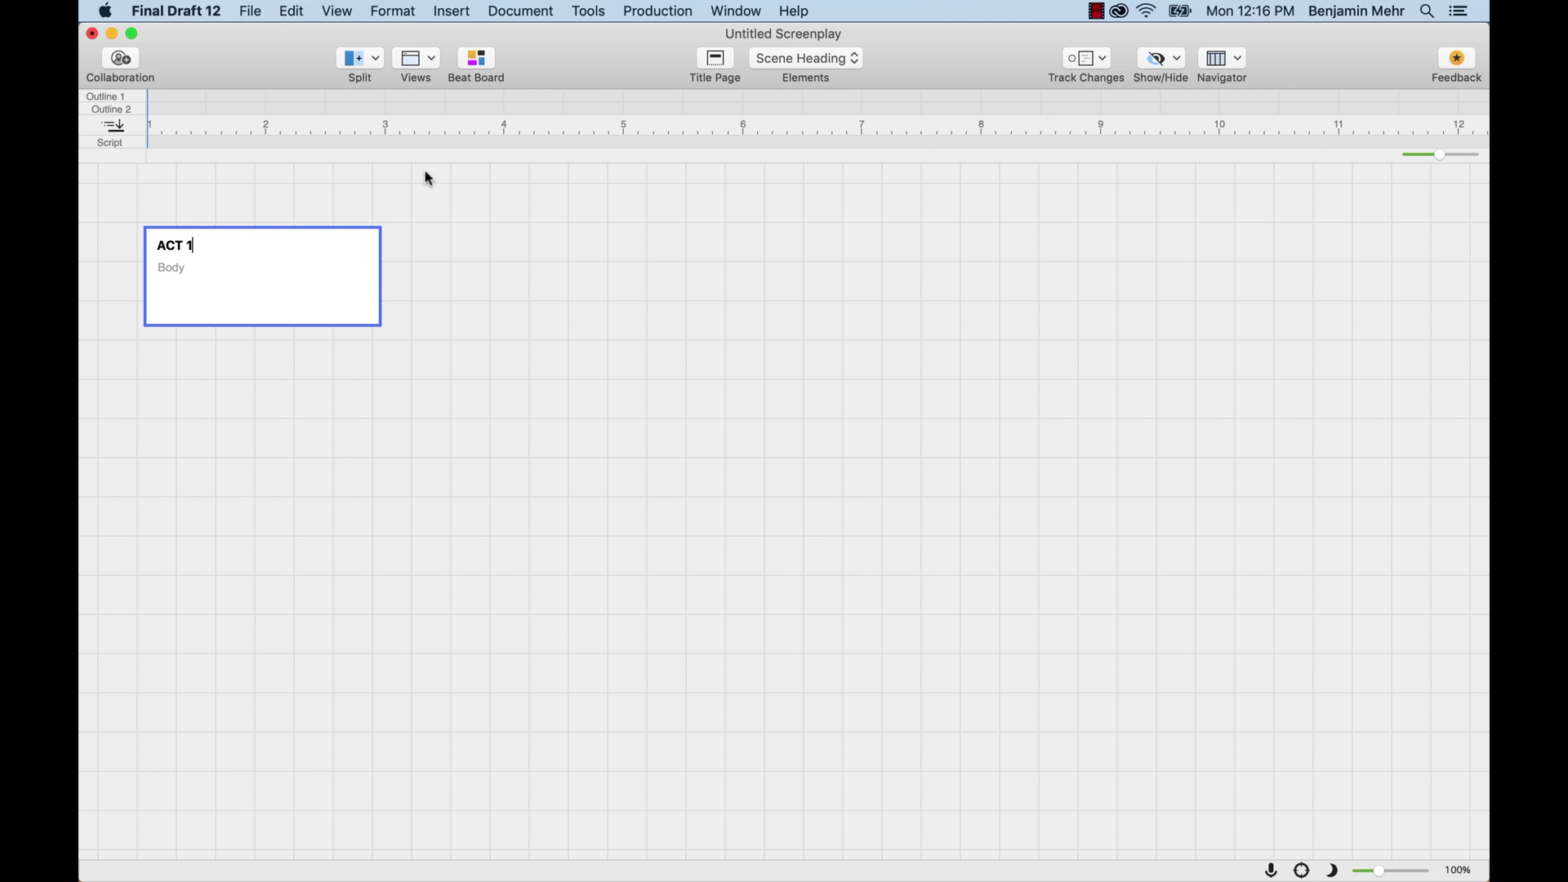
left_click_drag(518, 171, 474, 275)
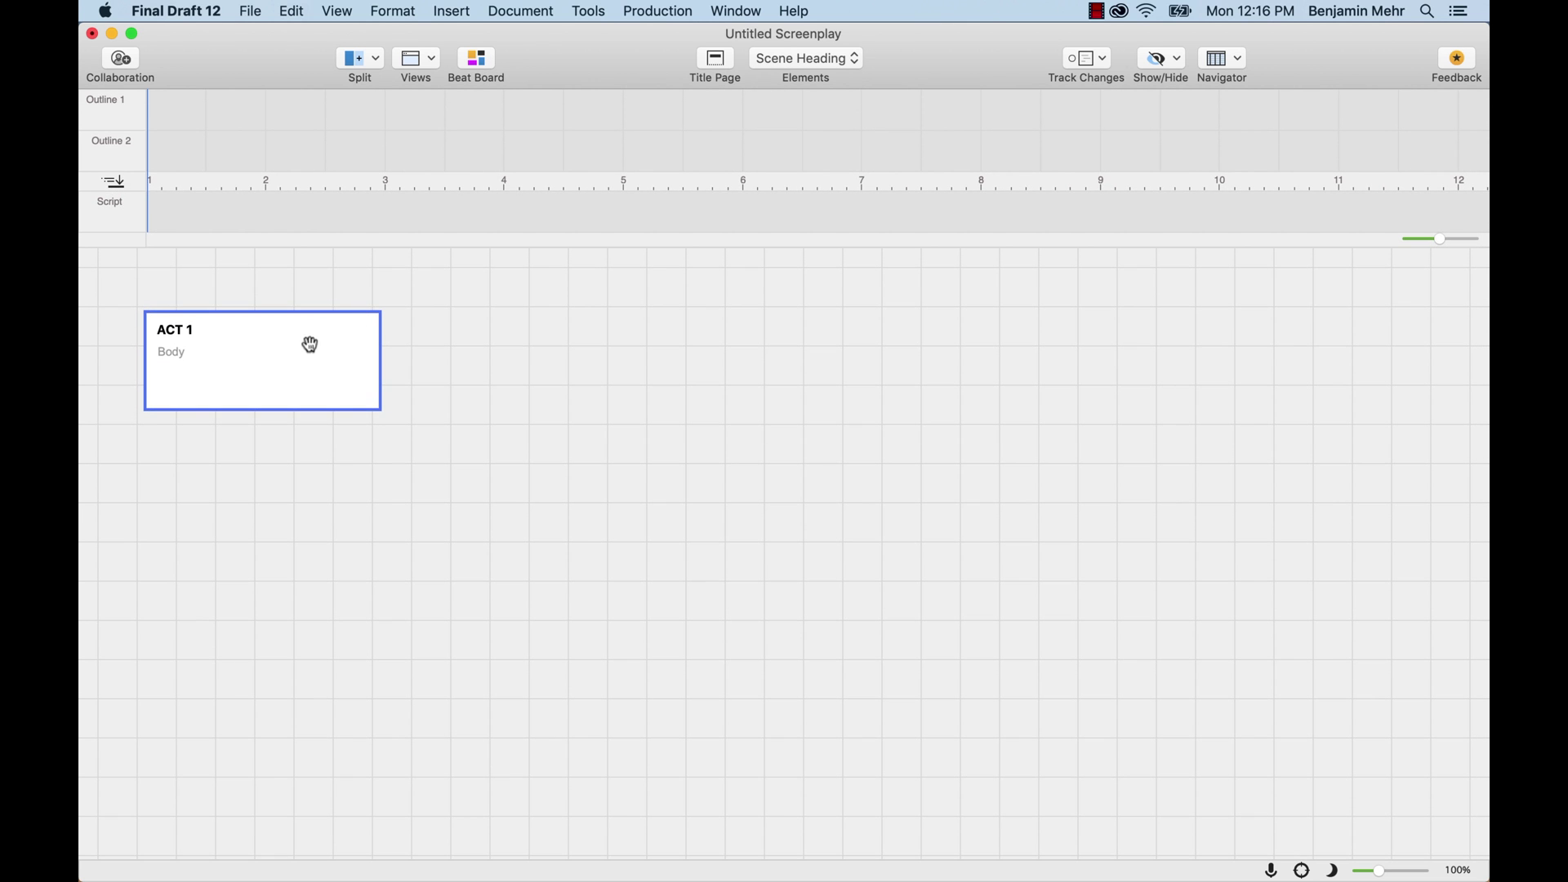
left_click_drag(311, 345, 301, 104)
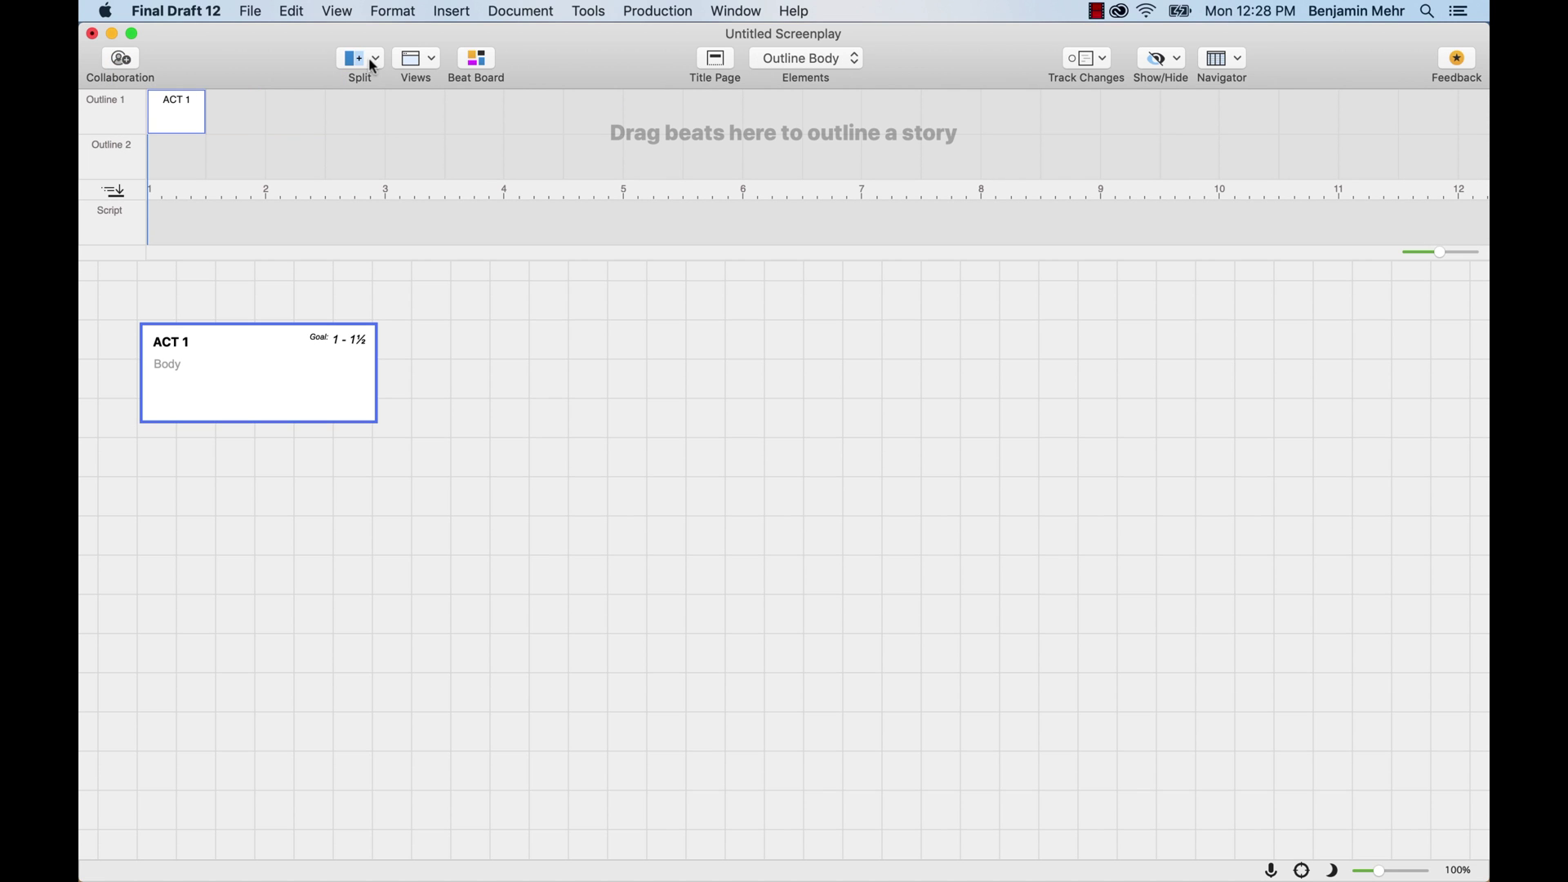
- Split the window vertically and show the Script Page in the left pane
left_click(373, 65)
left_click(434, 90)
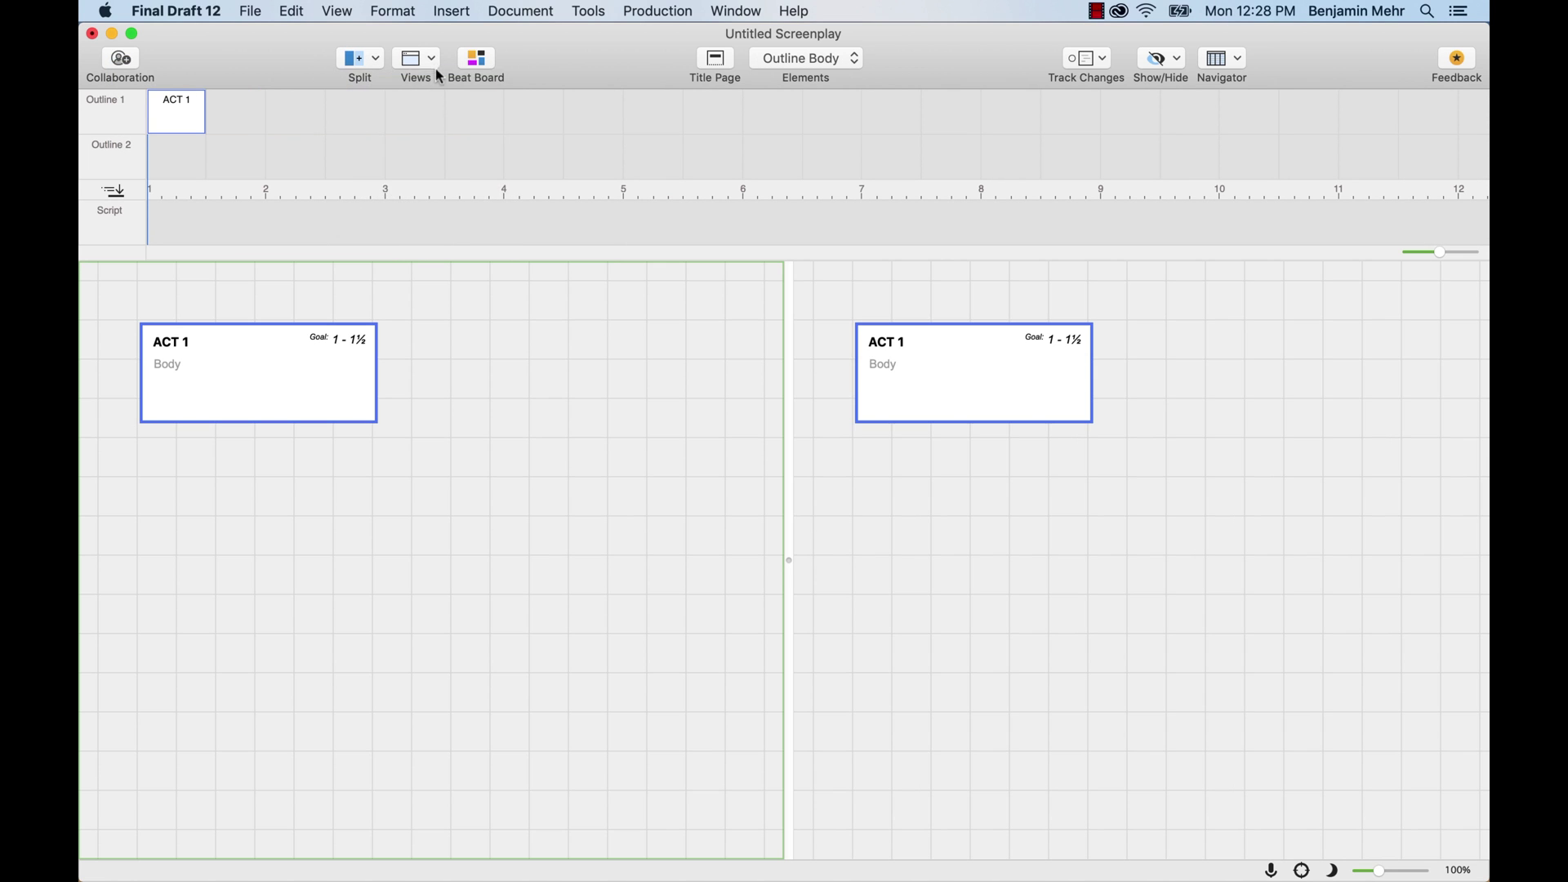
left_click(433, 61)
left_click(583, 142)
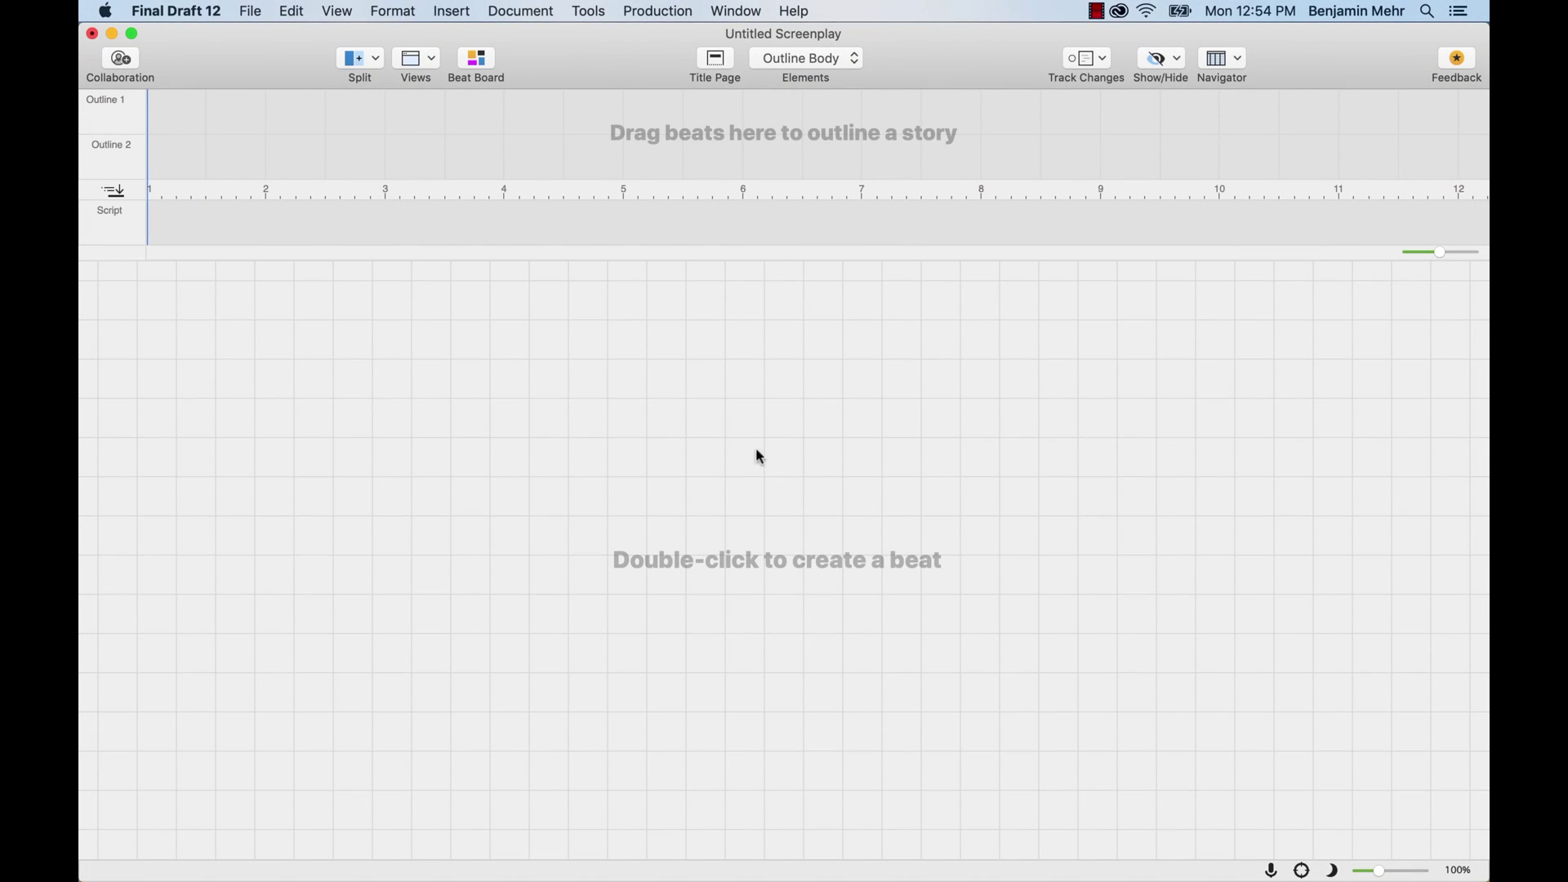
- Create three side-by-side beat cards titled ACT I, ACT II and ACT III
double_click(114, 318)
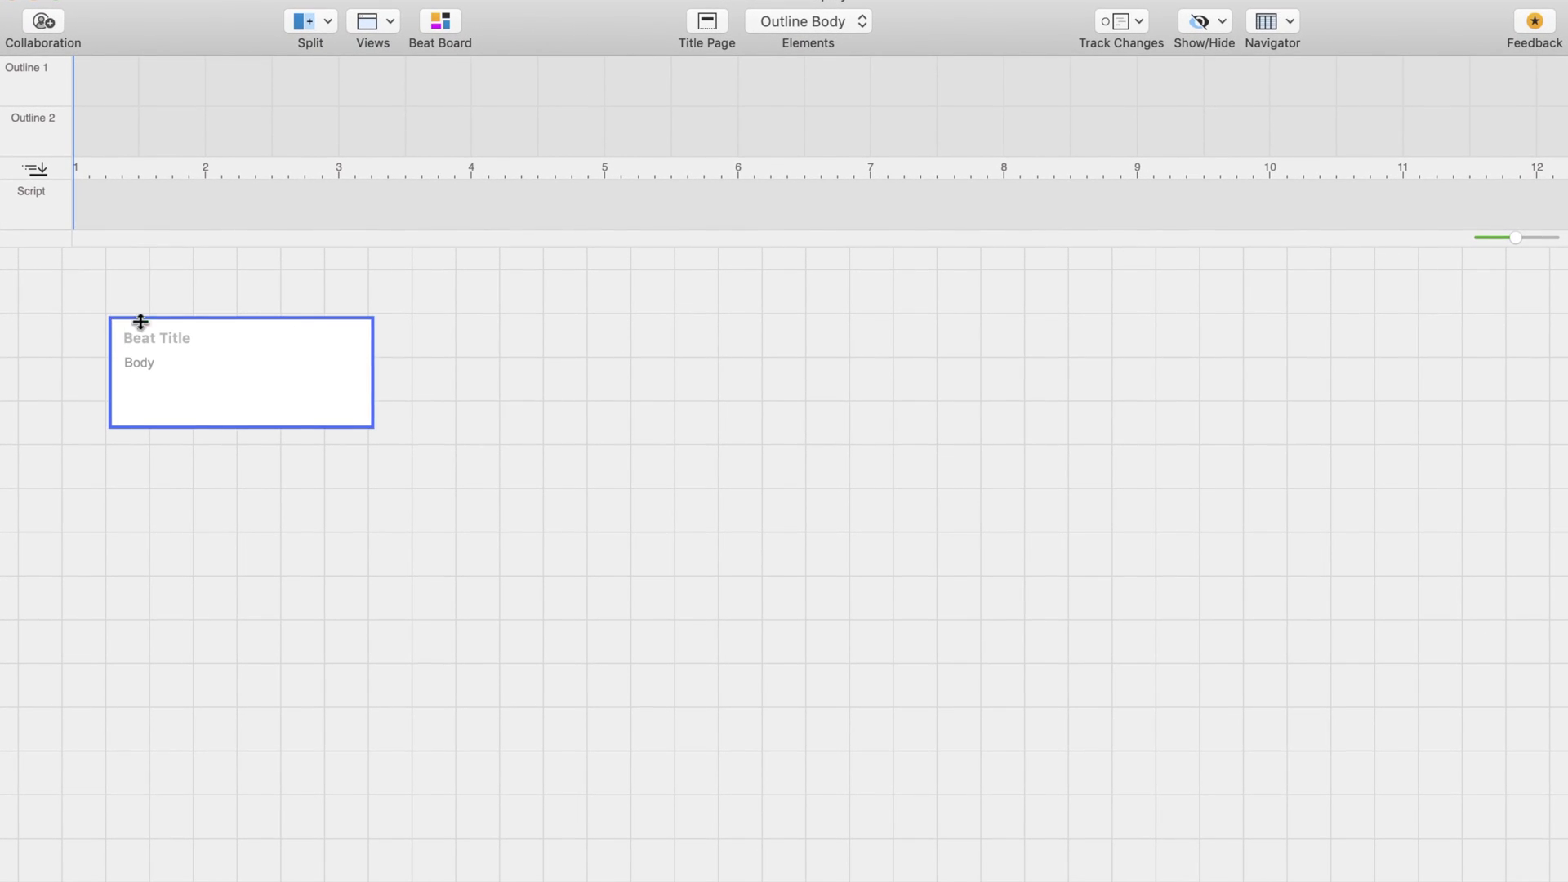
double_click(544, 316)
double_click(982, 321)
left_click(158, 333)
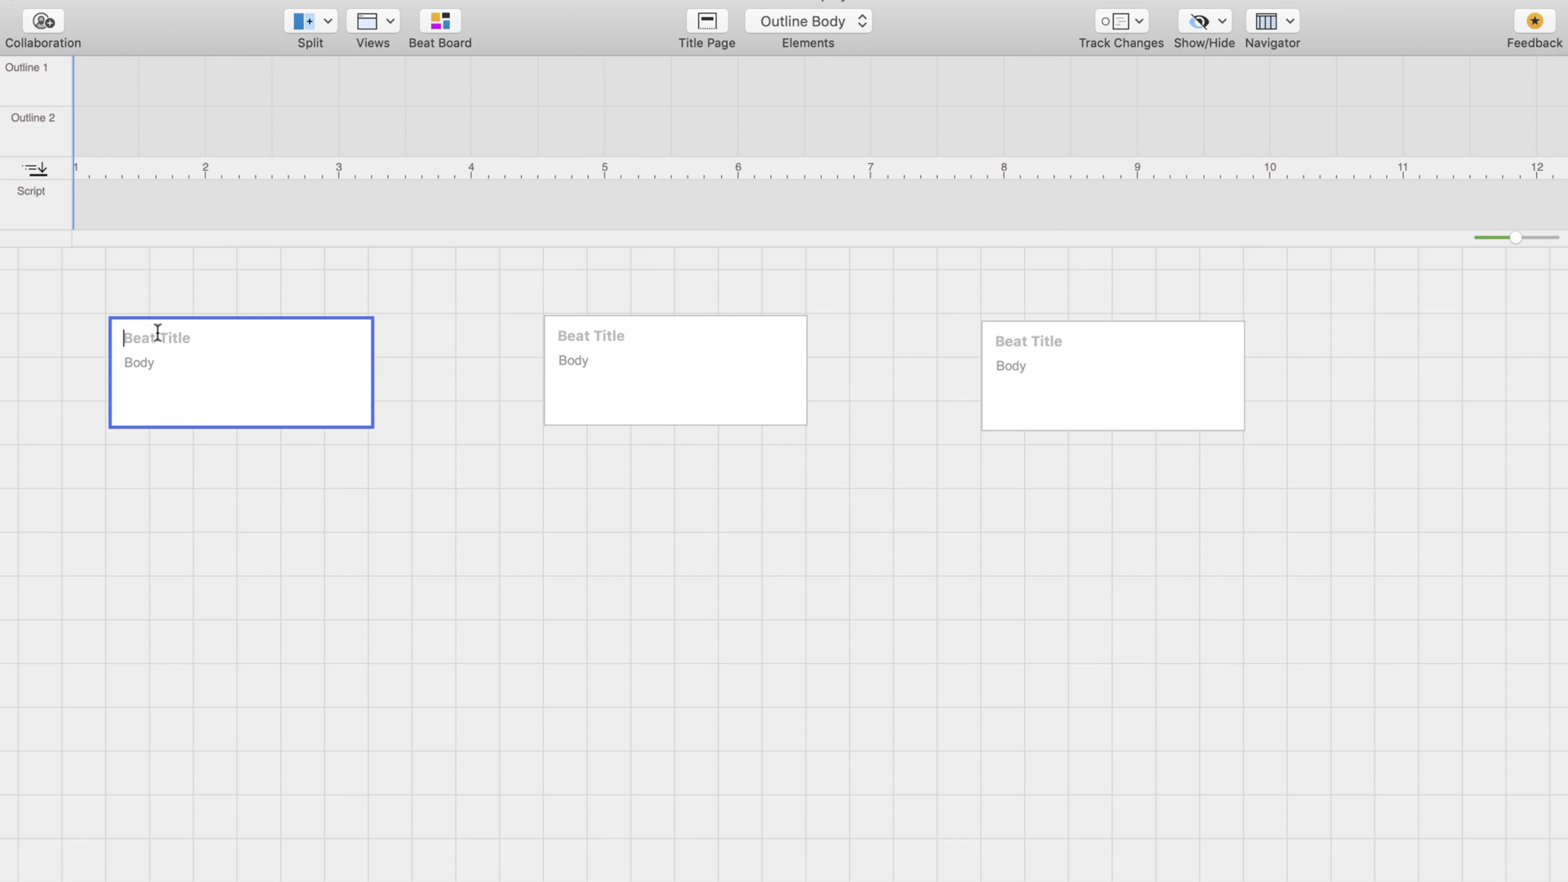
type("ACT I")
left_click(615, 335)
type("ACT II")
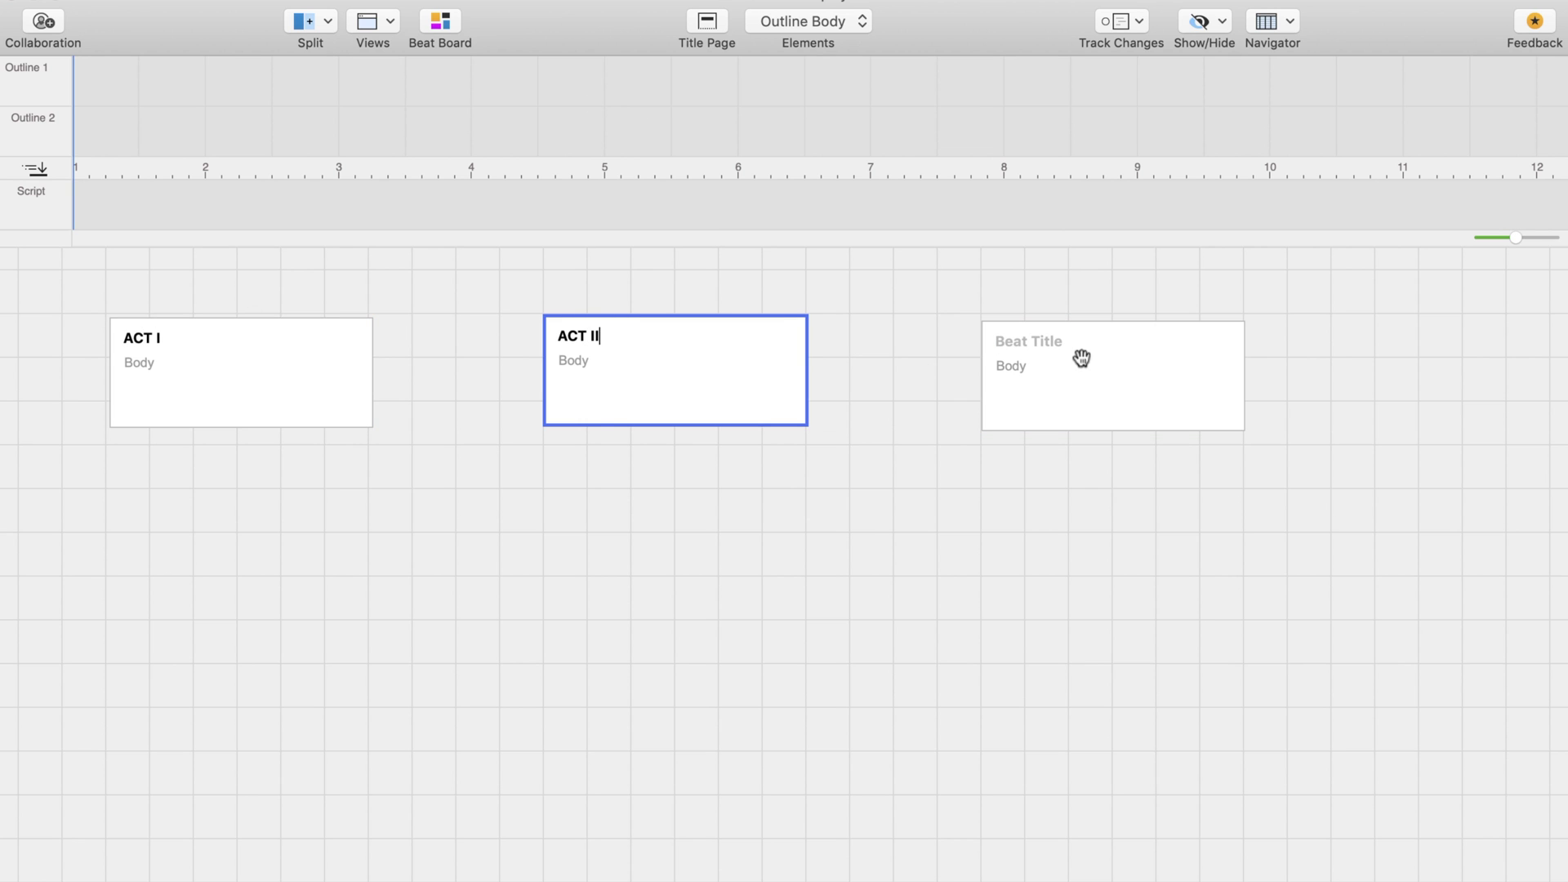
left_click(1066, 349)
type("ACT III")
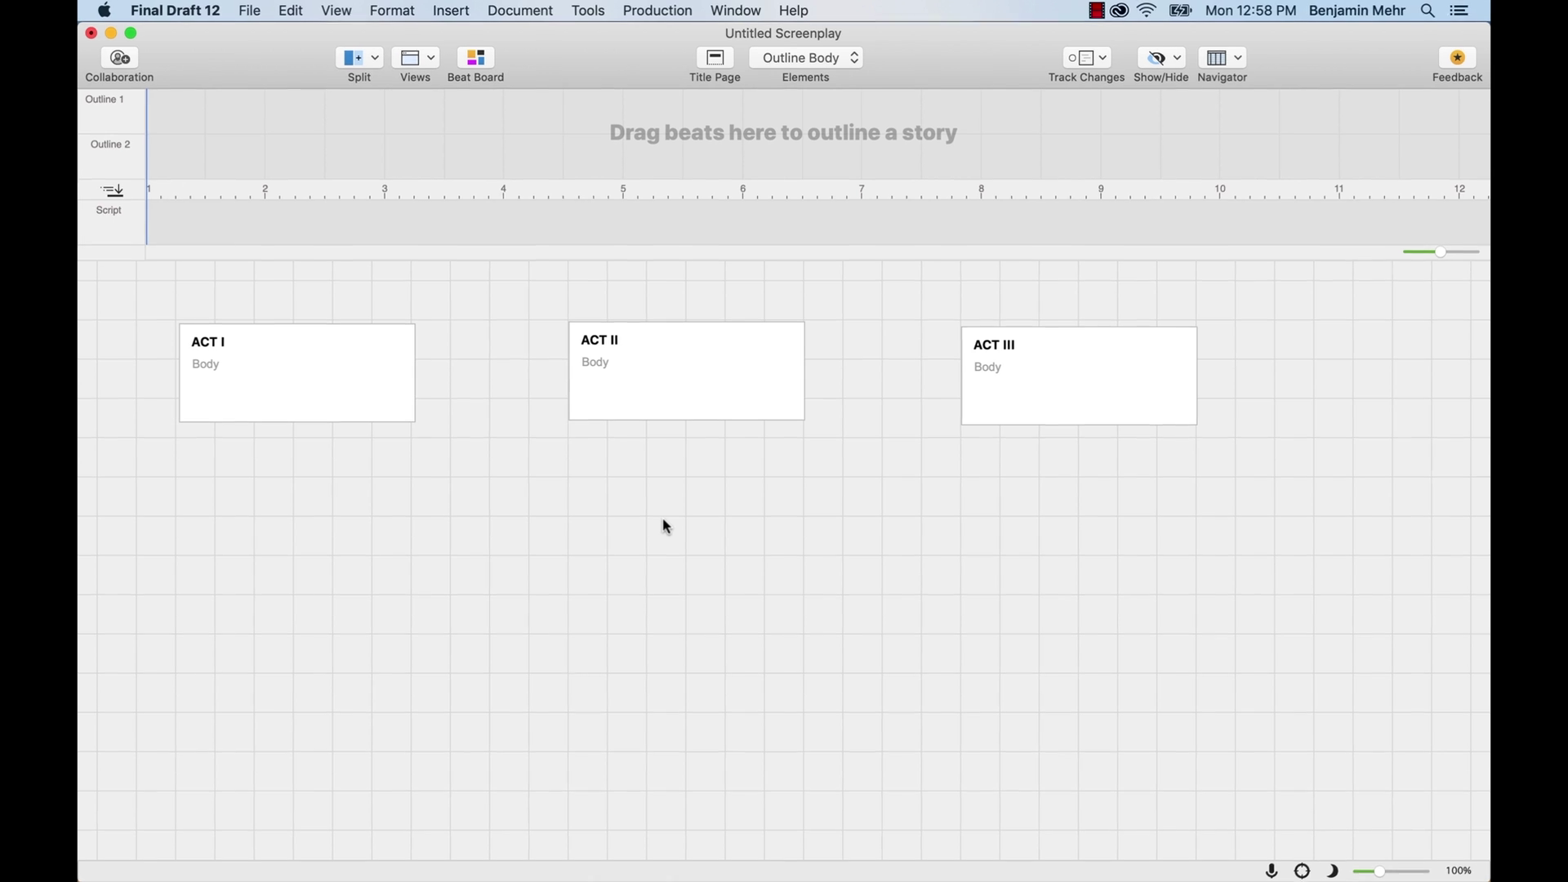
- Create beats Meet Tangle, Tangle Meets Mossy, T & M Begin Quest, Mossy Disappears and Reunite With Mossy
double_click(108, 532)
type("MEET TANGLE")
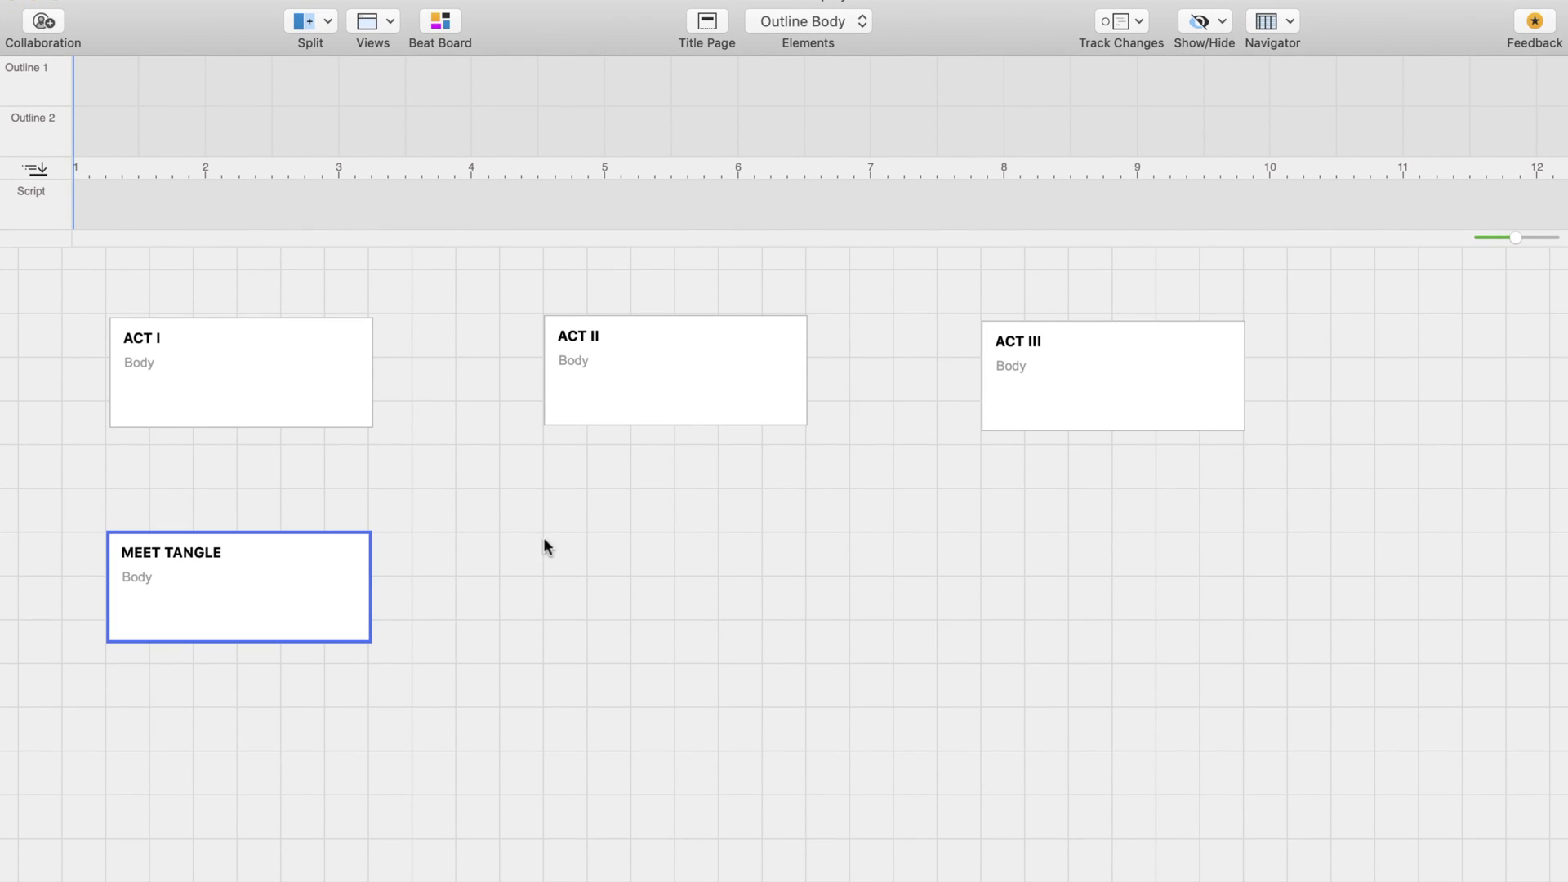
double_click(544, 540)
type("TANGLE MEETS MOSSY")
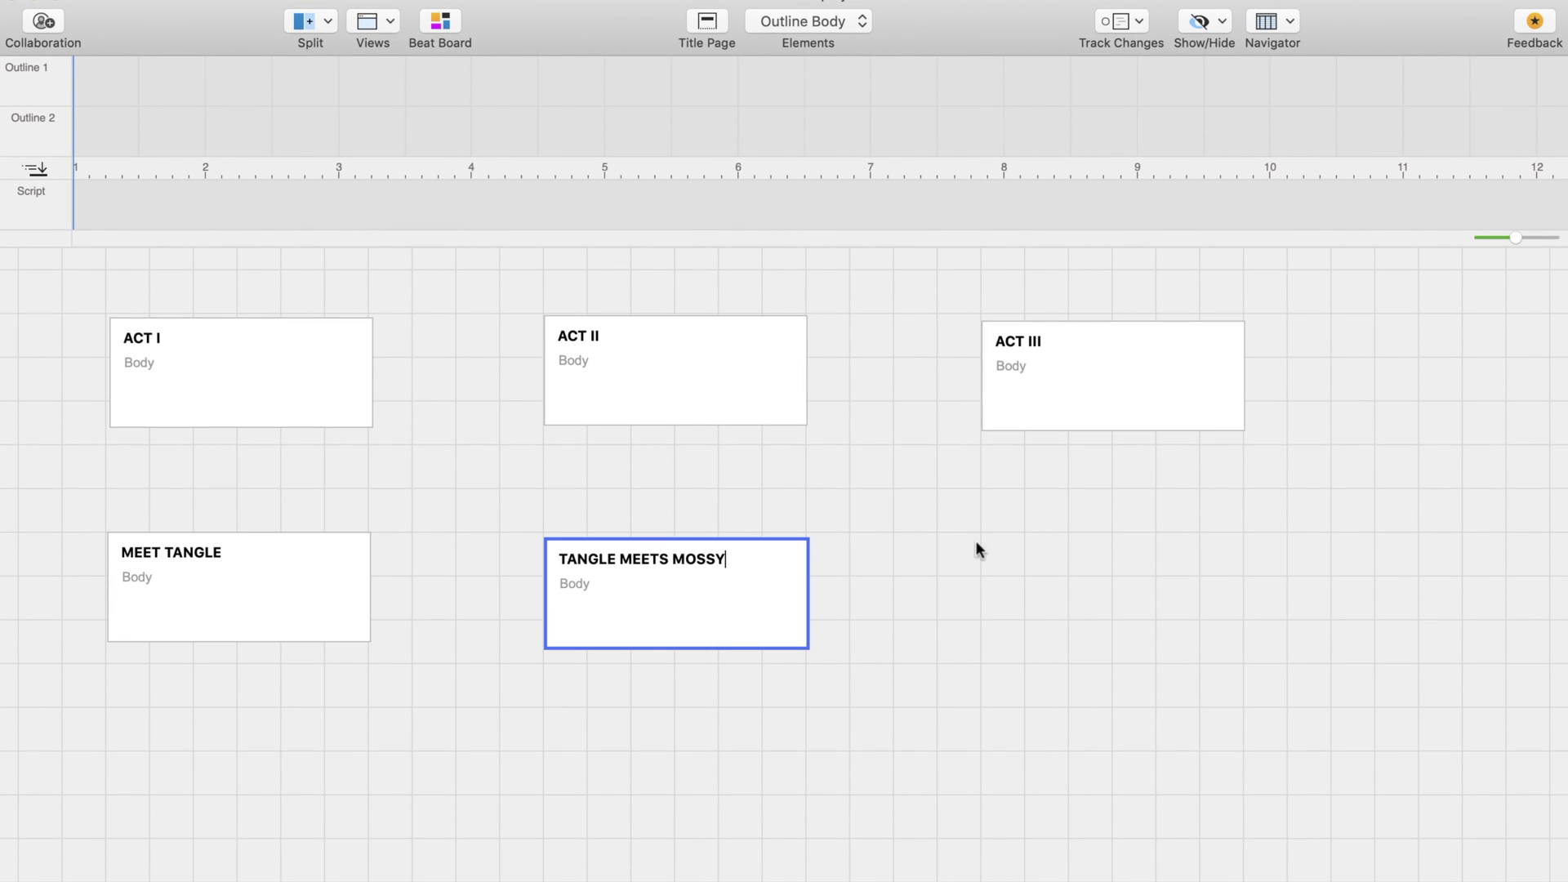
double_click(976, 543)
type("T & M BEGIN QUEST")
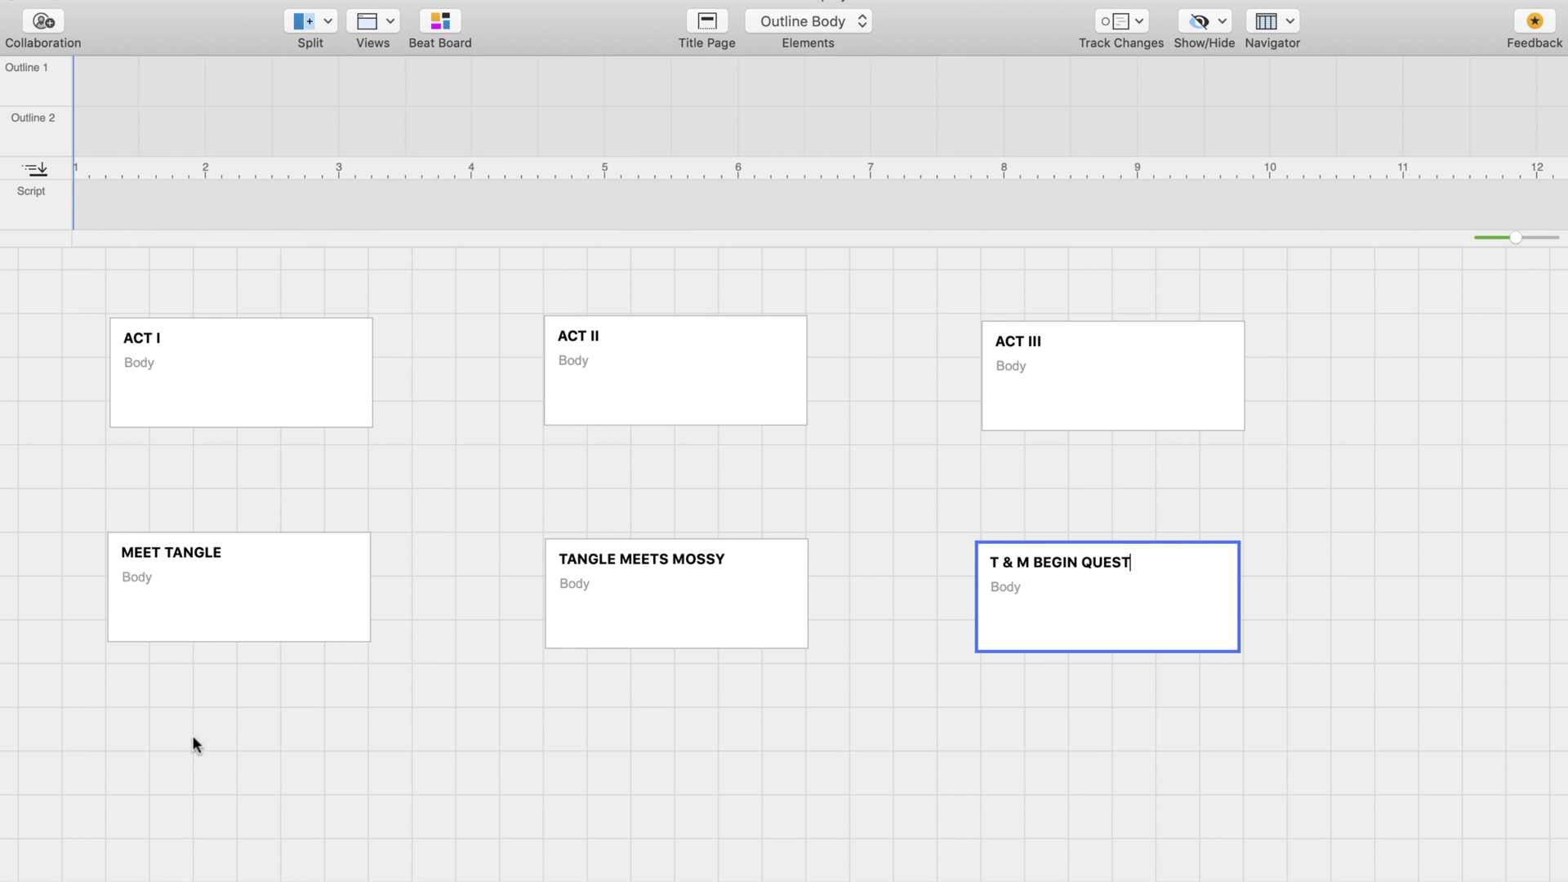
double_click(115, 720)
type("MOSSY DISAPPEARS")
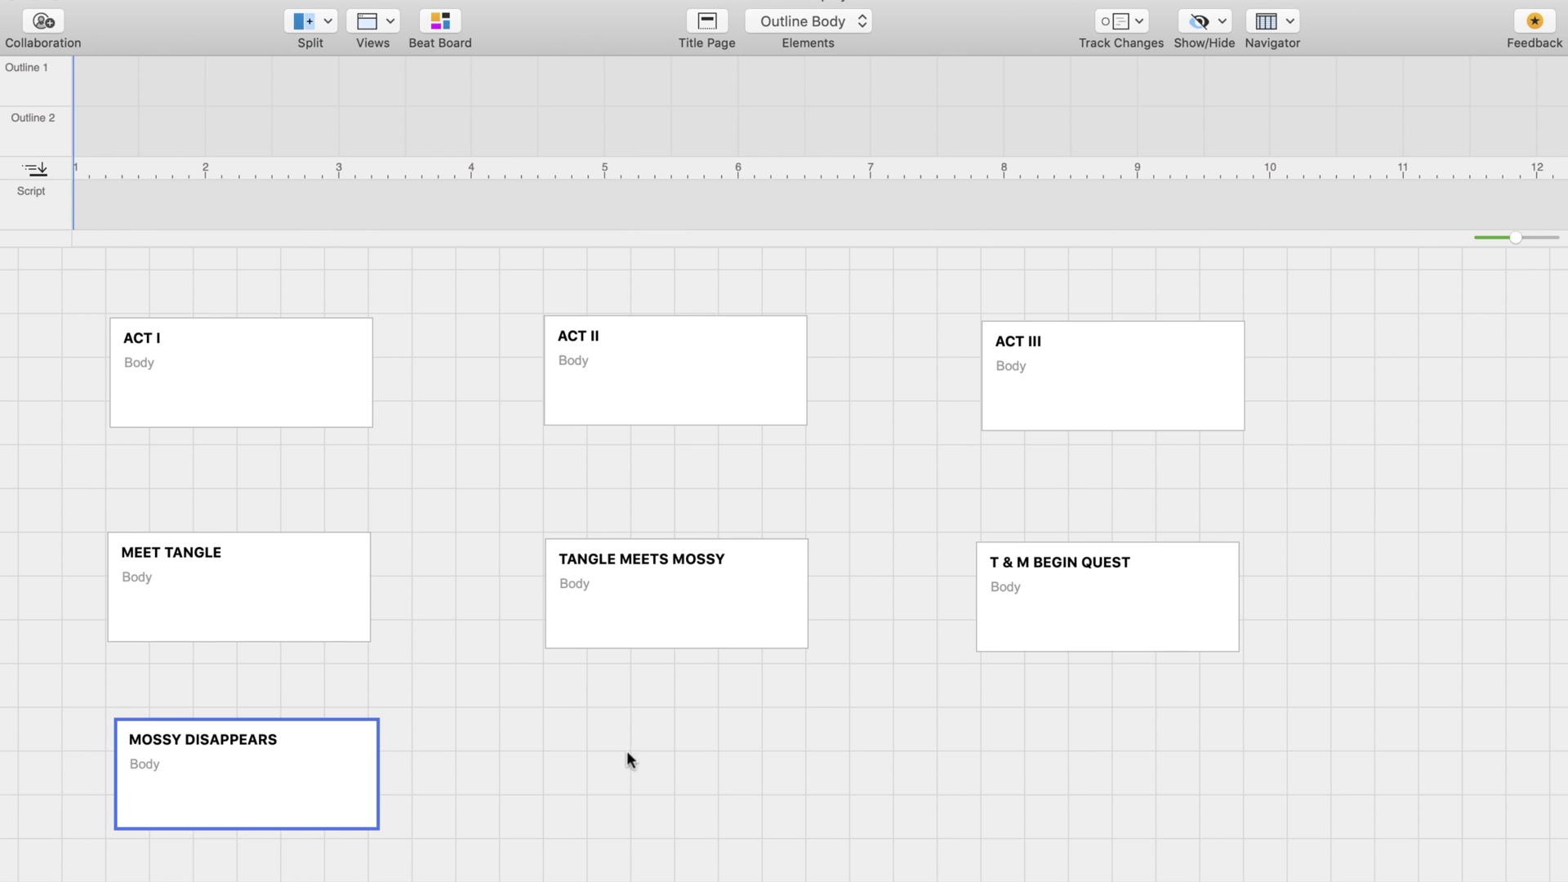
double_click(593, 718)
type("REUNITE WITH MOSSY")
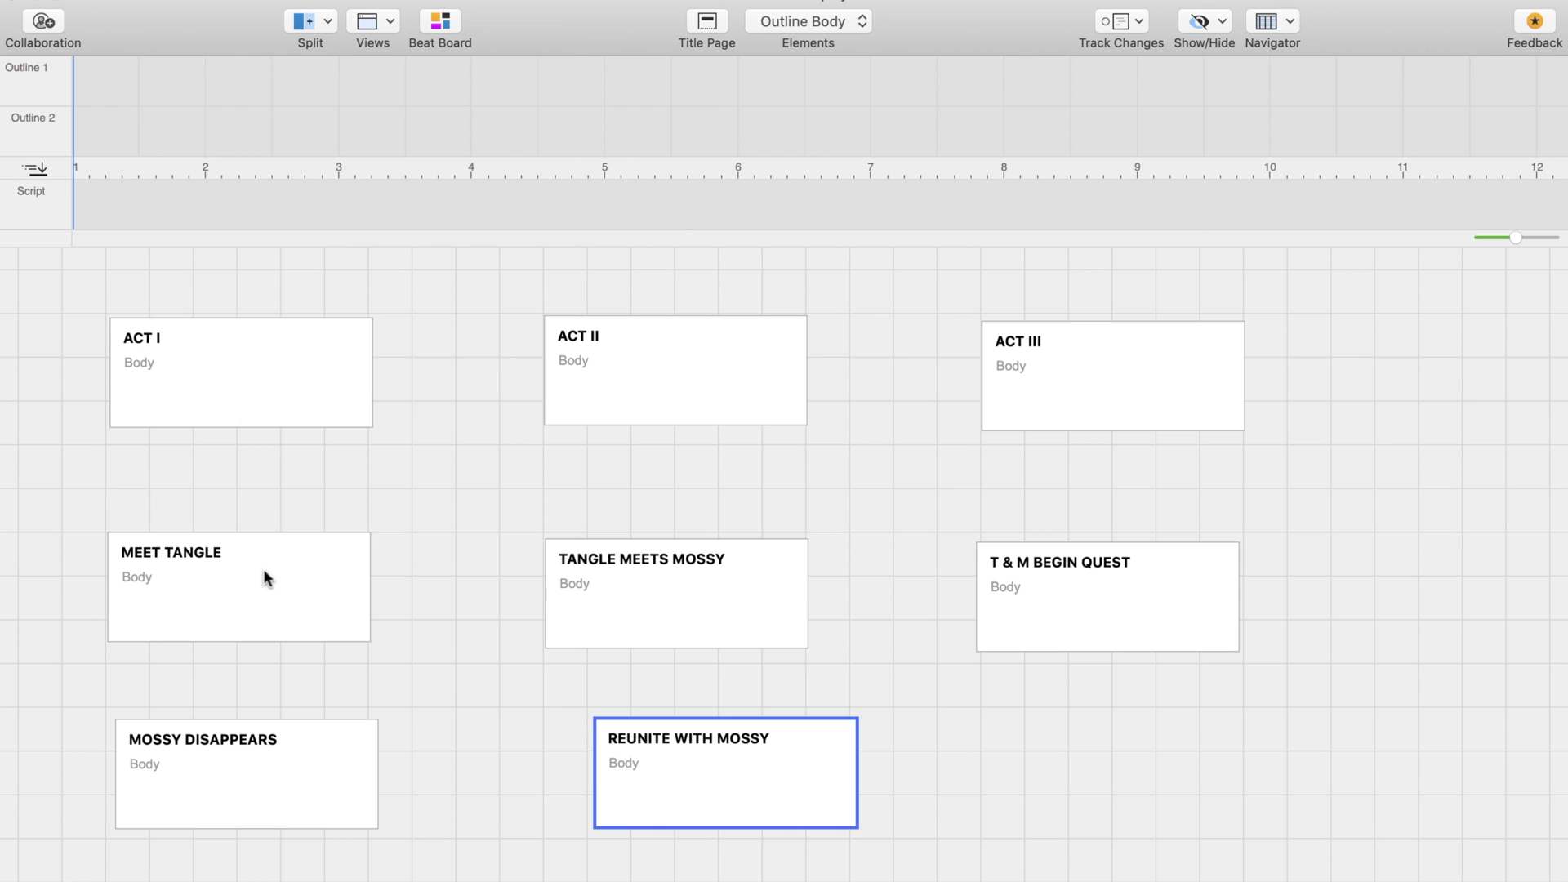
- Link the first three beats to ACT I, Mossy Disappears to ACT II, Reunite to ACT III
left_click_drag(264, 578, 258, 380)
left_click_drag(656, 598, 307, 398)
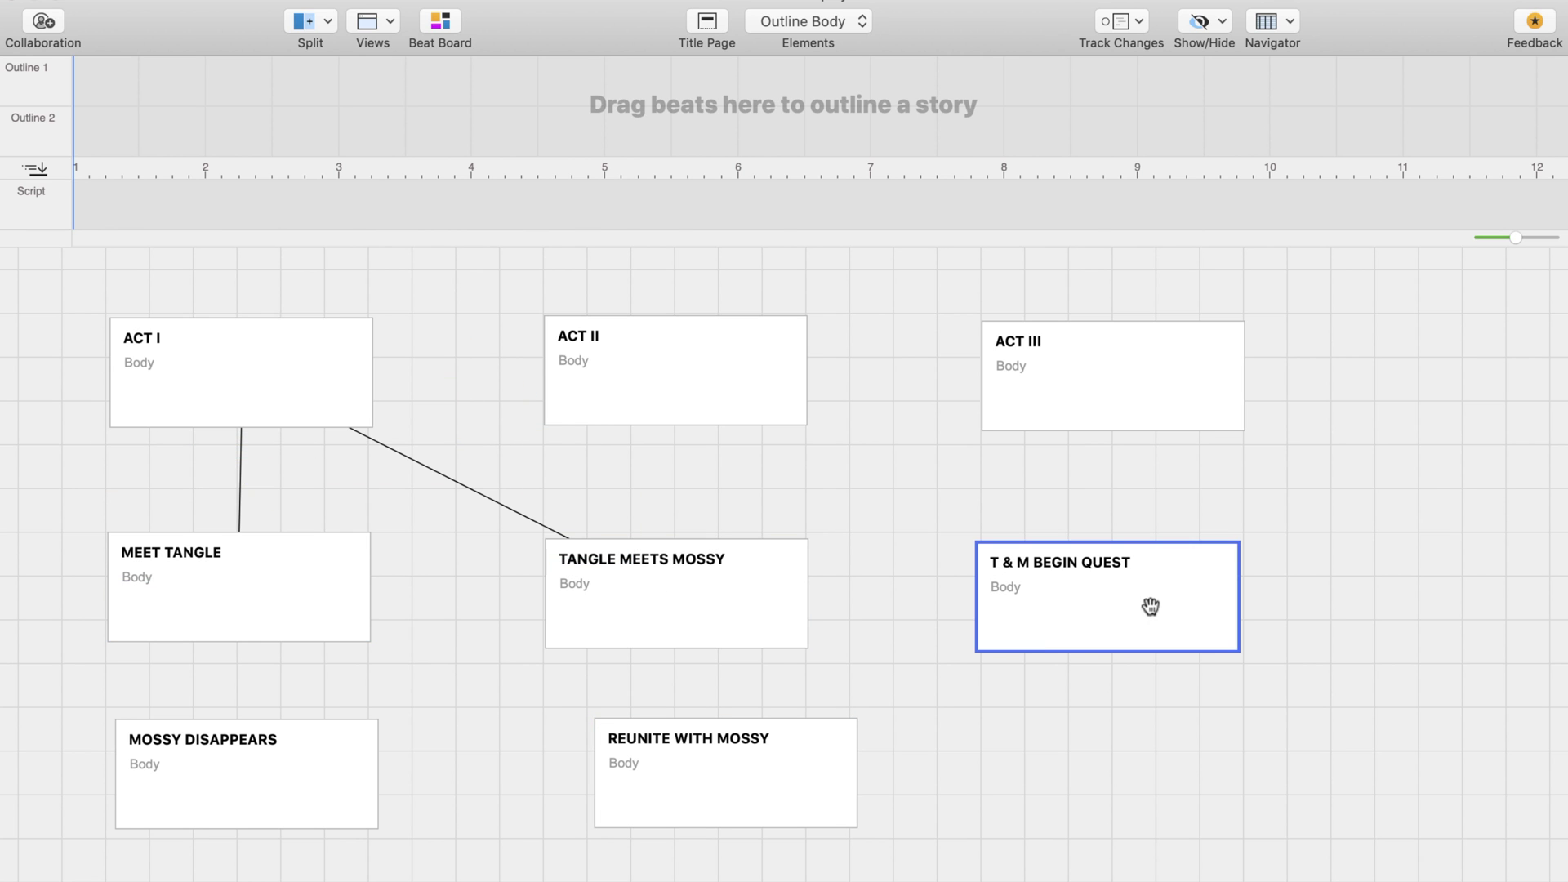
left_click_drag(1150, 606, 408, 375)
left_click_drag(316, 773, 664, 406)
left_click_drag(713, 764, 1072, 397)
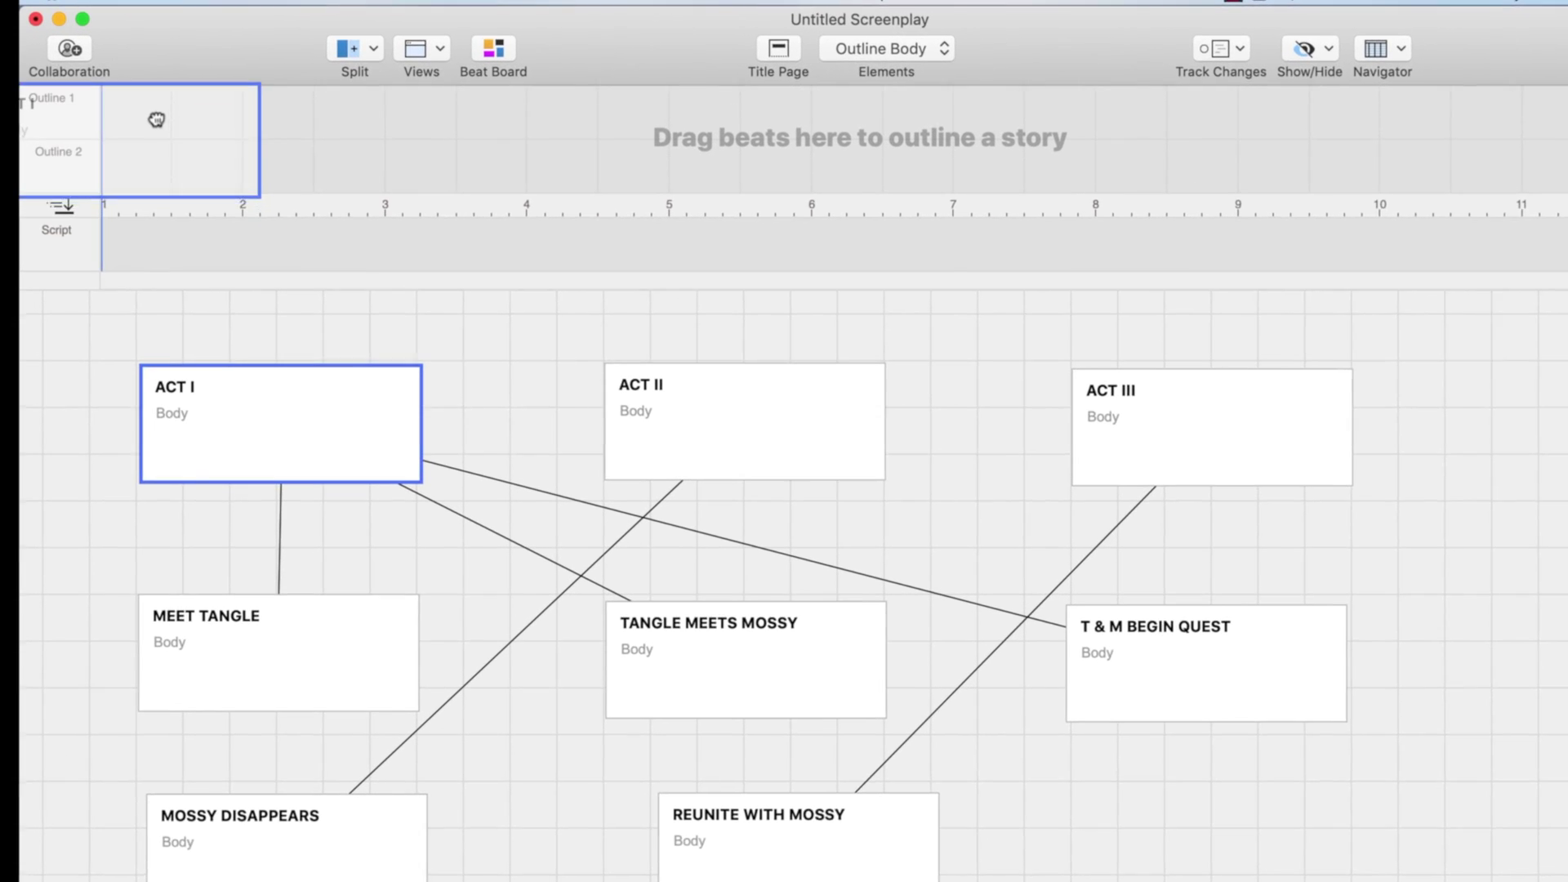
- Place ACT I, II and III on Outline 1, spanning pages 1–7, 7–21 and 21–28
left_click_drag(328, 355, 188, 105)
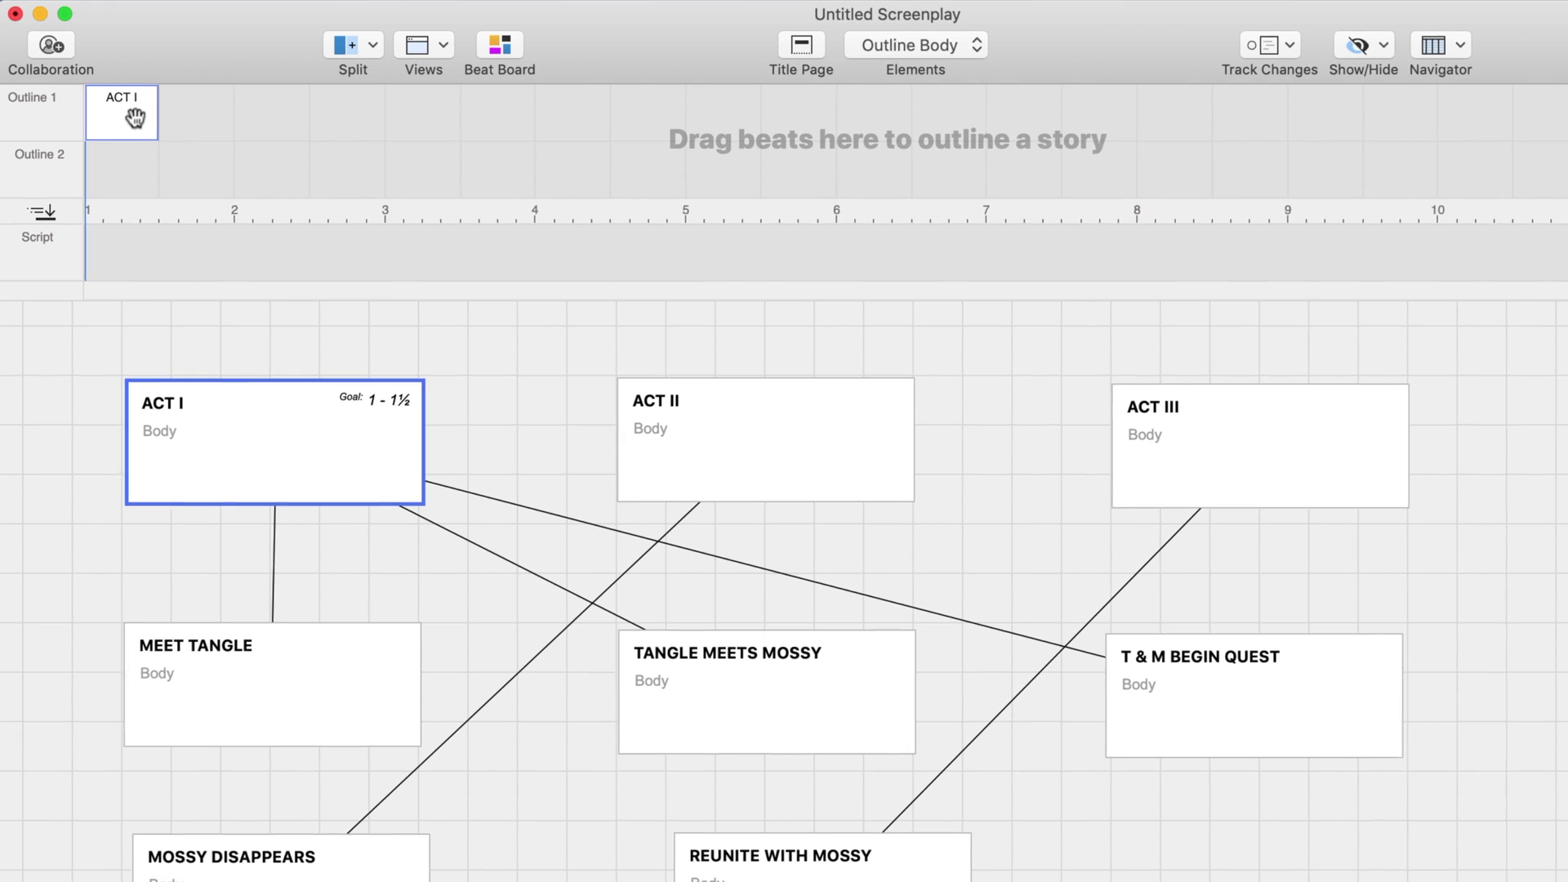
left_click_drag(153, 112, 861, 115)
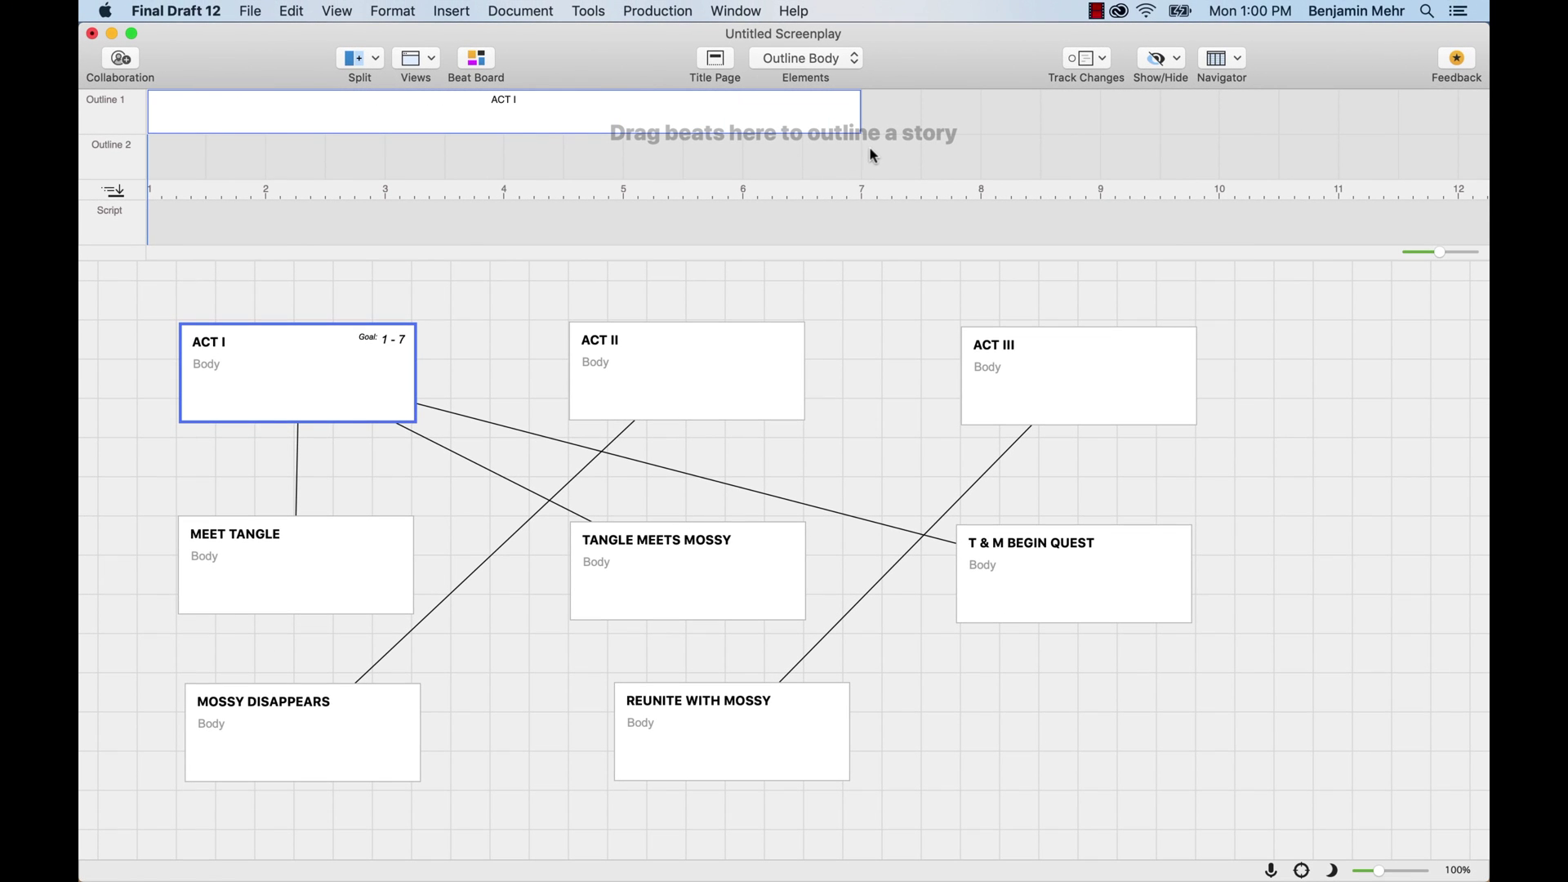
left_click_drag(1437, 254, 1419, 254)
mouse_move(666, 357)
left_mouse_down()
mouse_move(535, 105)
mouse_move(1141, 133)
left_mouse_up()
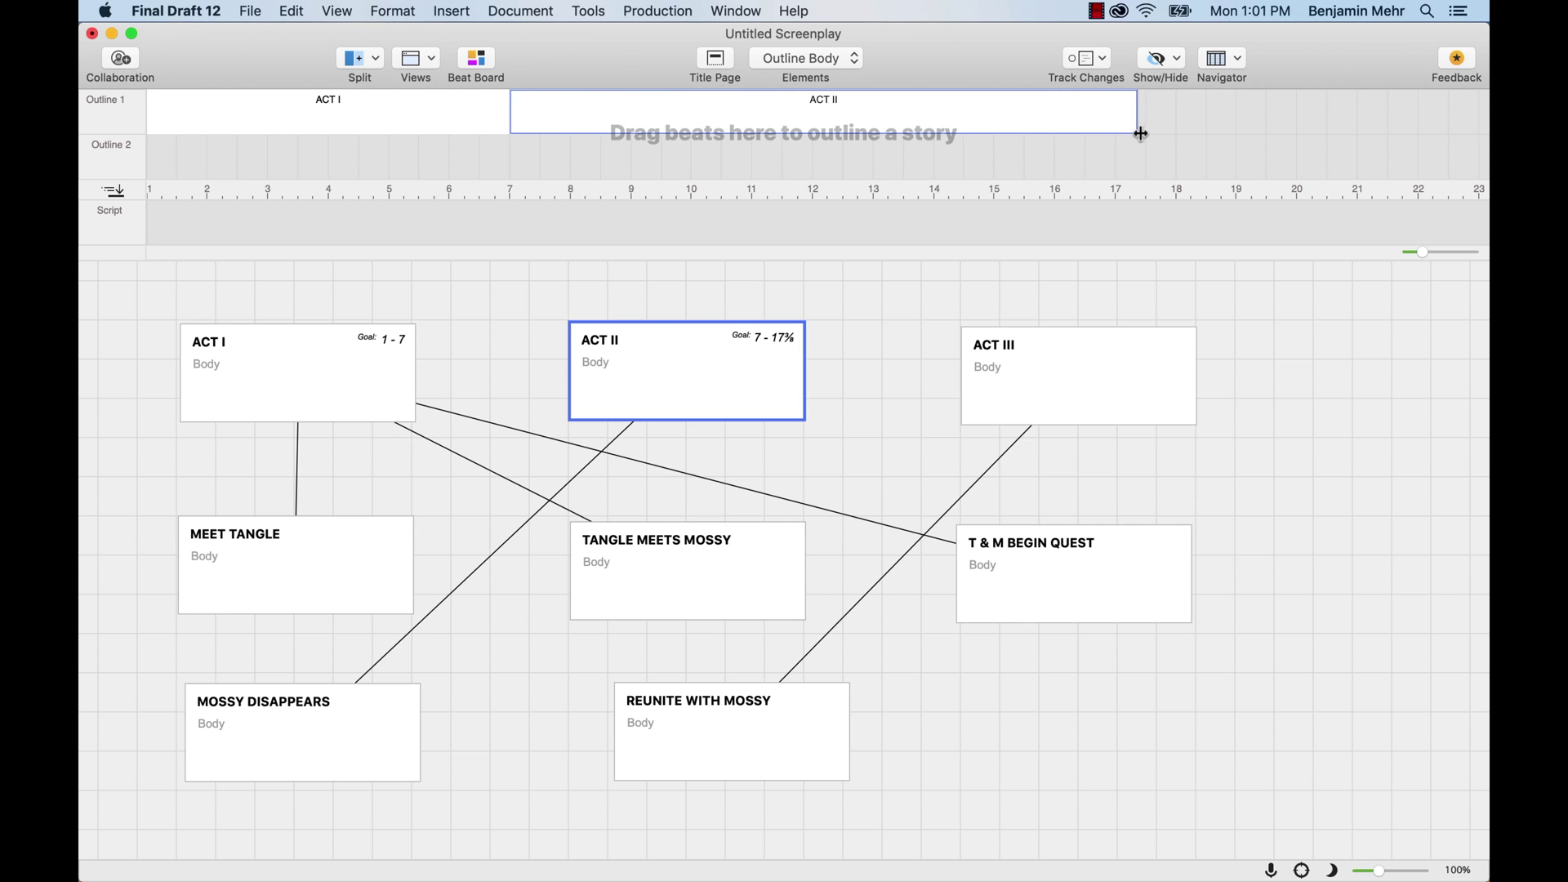
scroll(1362, 132, "right", 5)
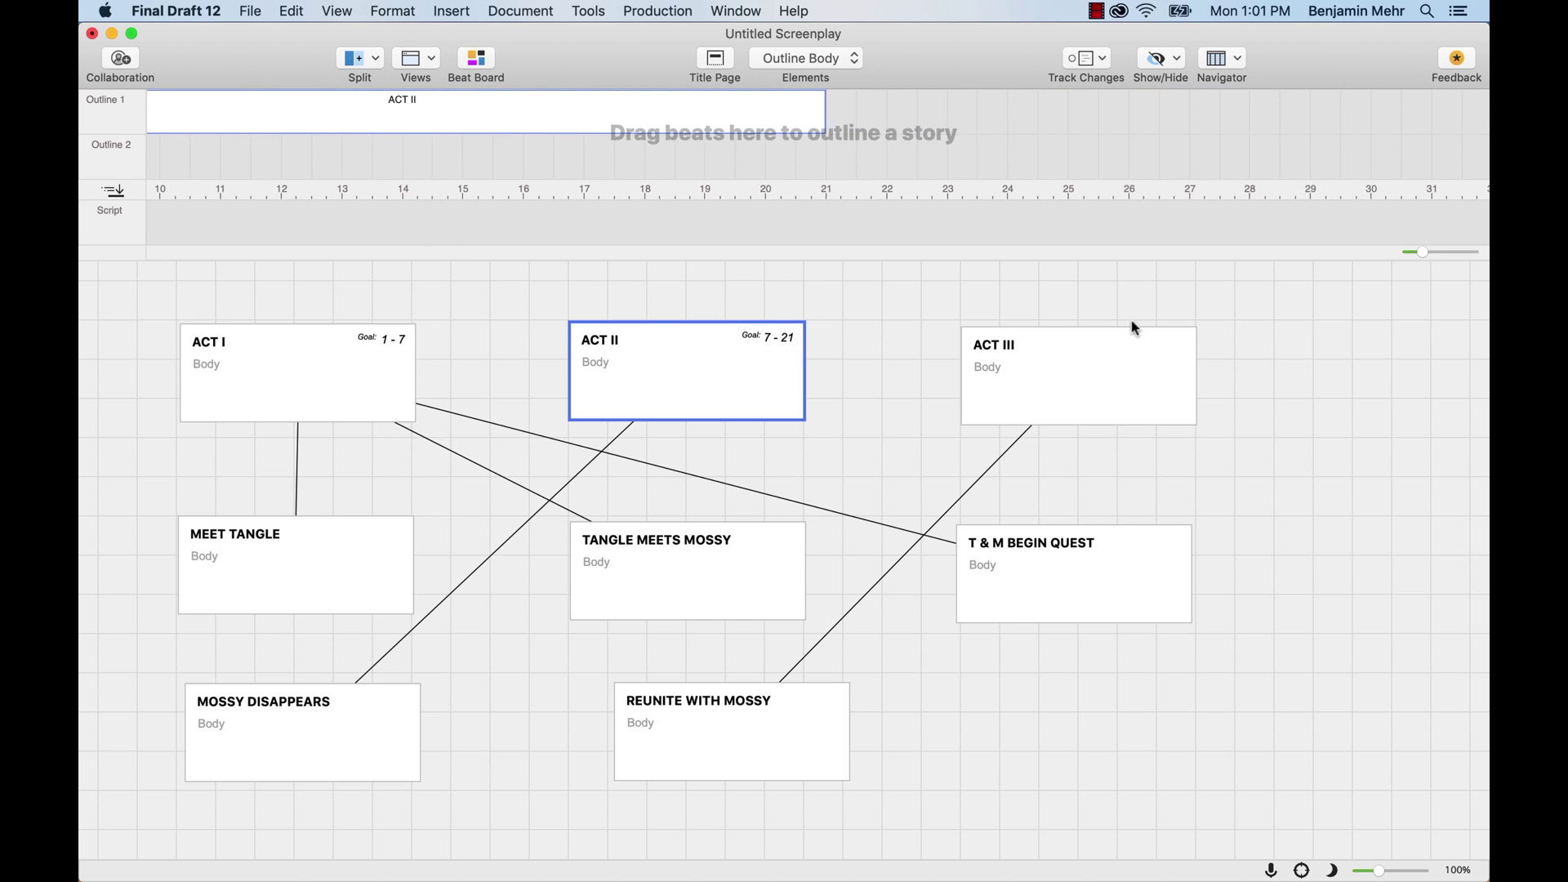
mouse_move(1132, 326)
left_mouse_down()
mouse_move(854, 109)
mouse_move(1142, 115)
left_mouse_up()
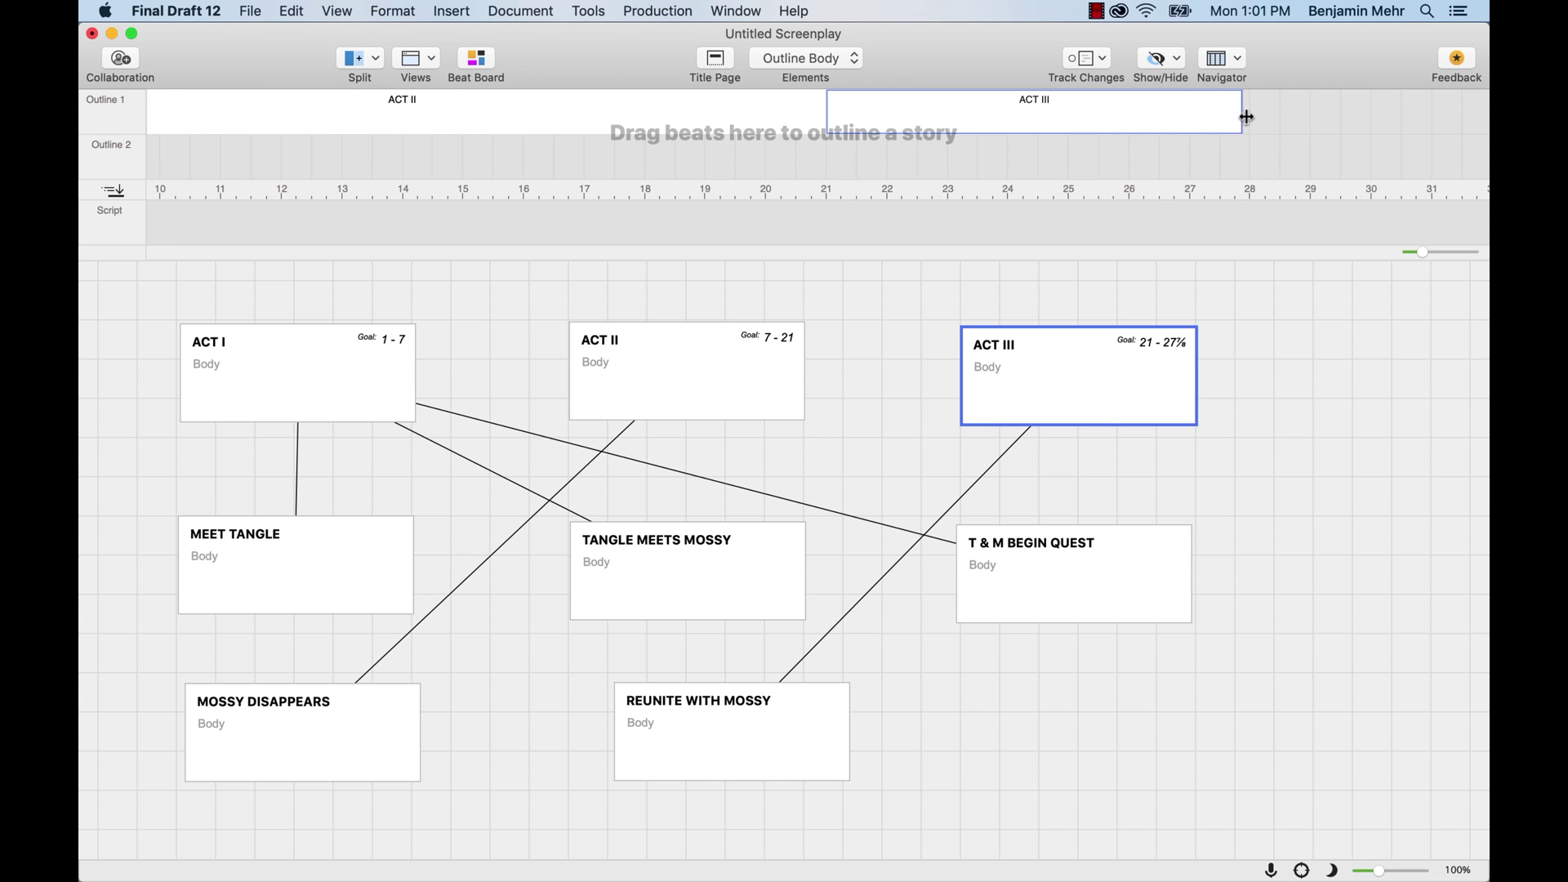
left_click_drag(1248, 119, 1255, 123)
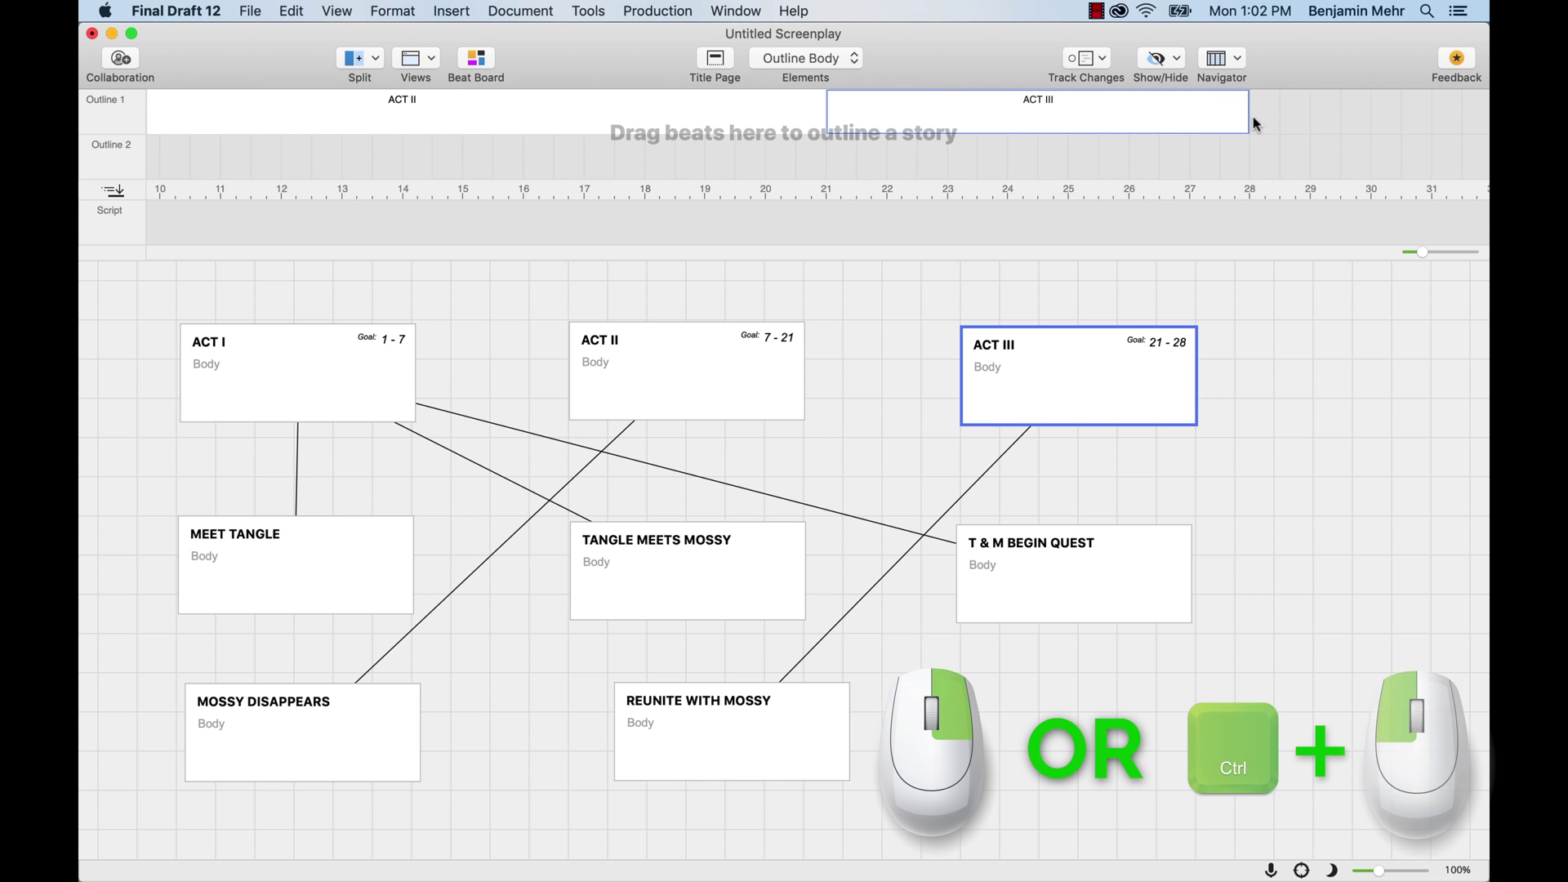
- Change the outline timeline's Target Script Length to 28 pages
right_click(1255, 122)
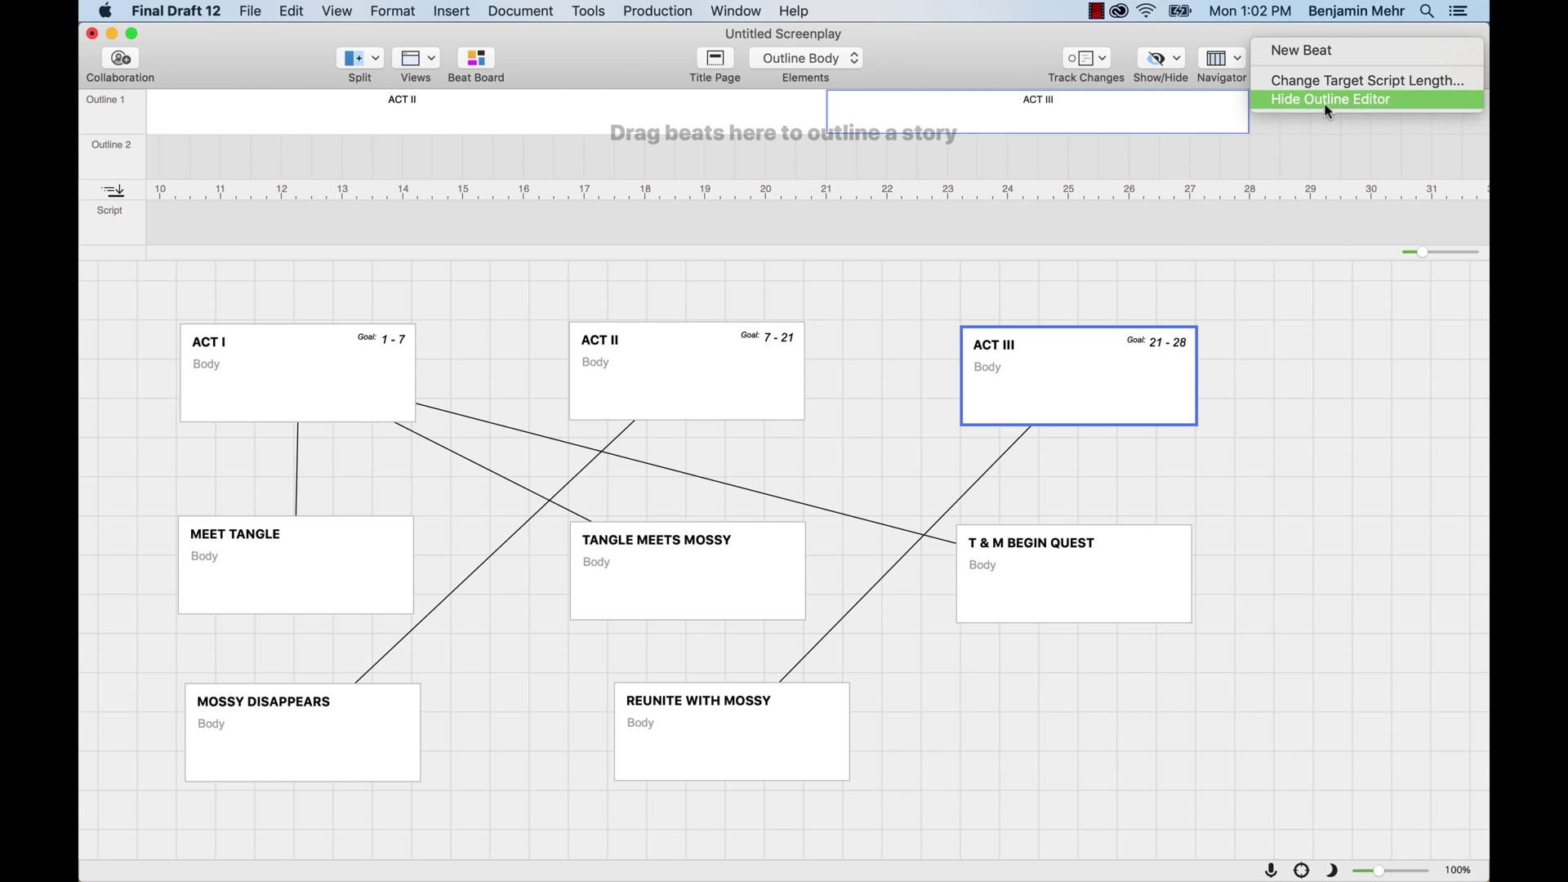
left_click(1464, 81)
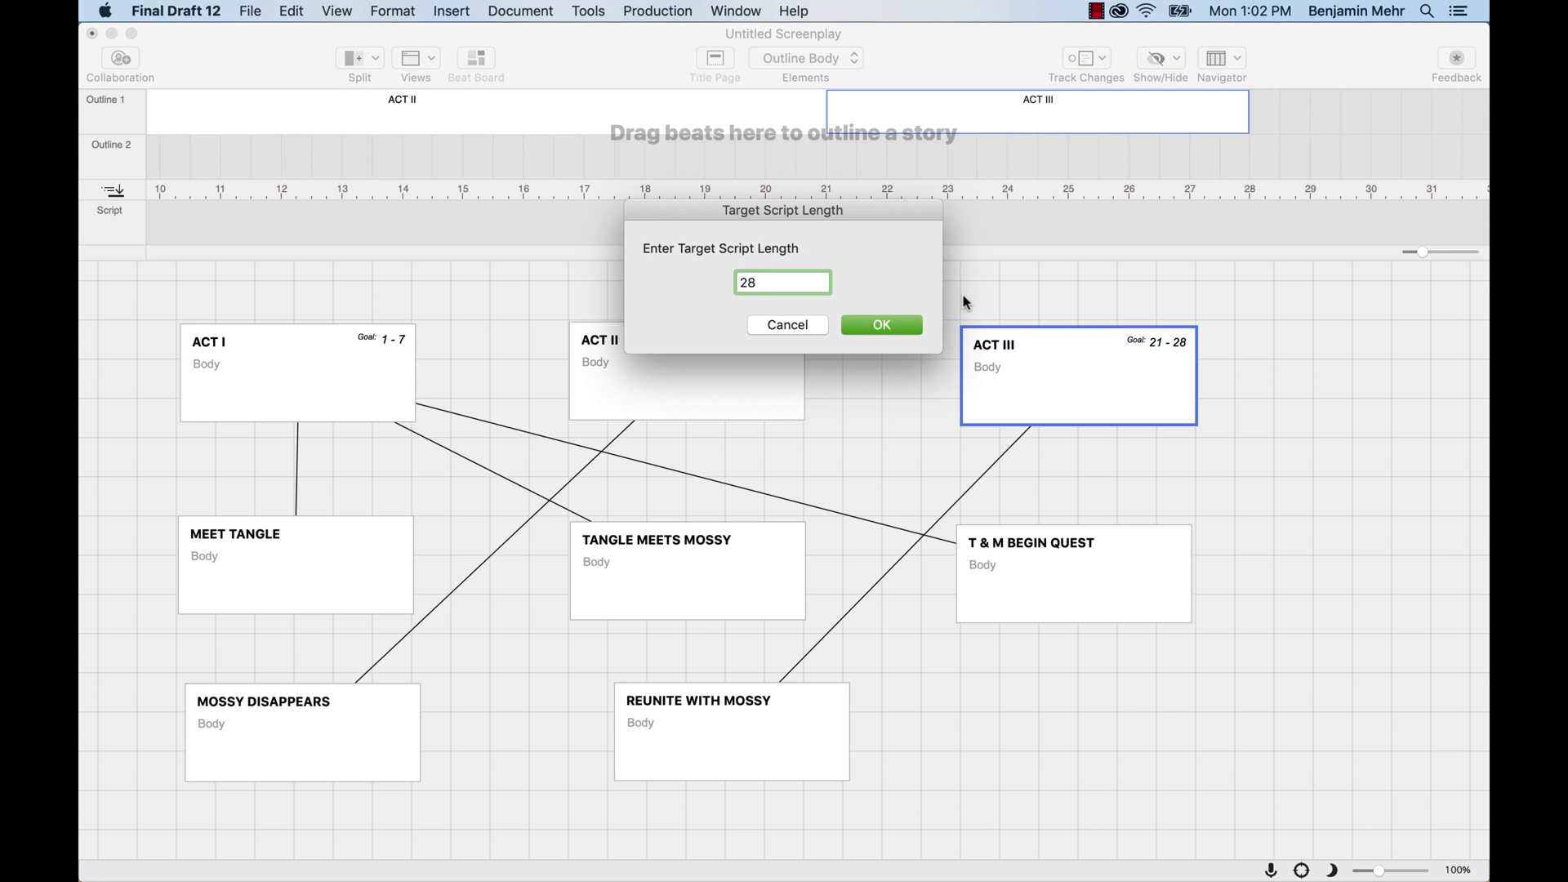
left_click(912, 329)
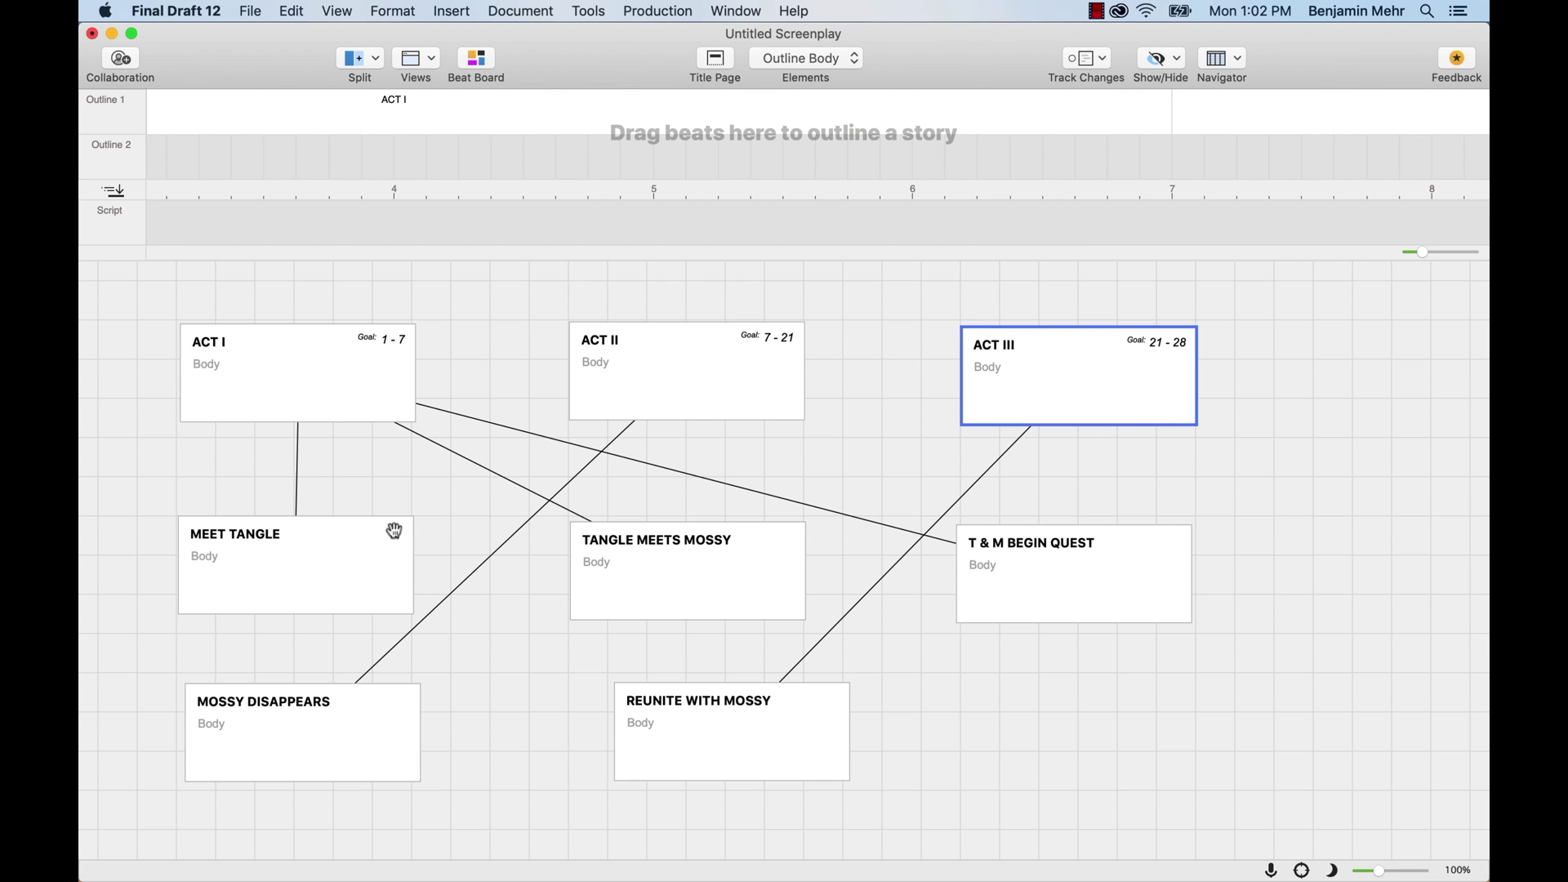
- Place all five story beats on Outline 2, ending with Reunite With Mossy near page 24
left_click_drag(281, 581, 202, 158)
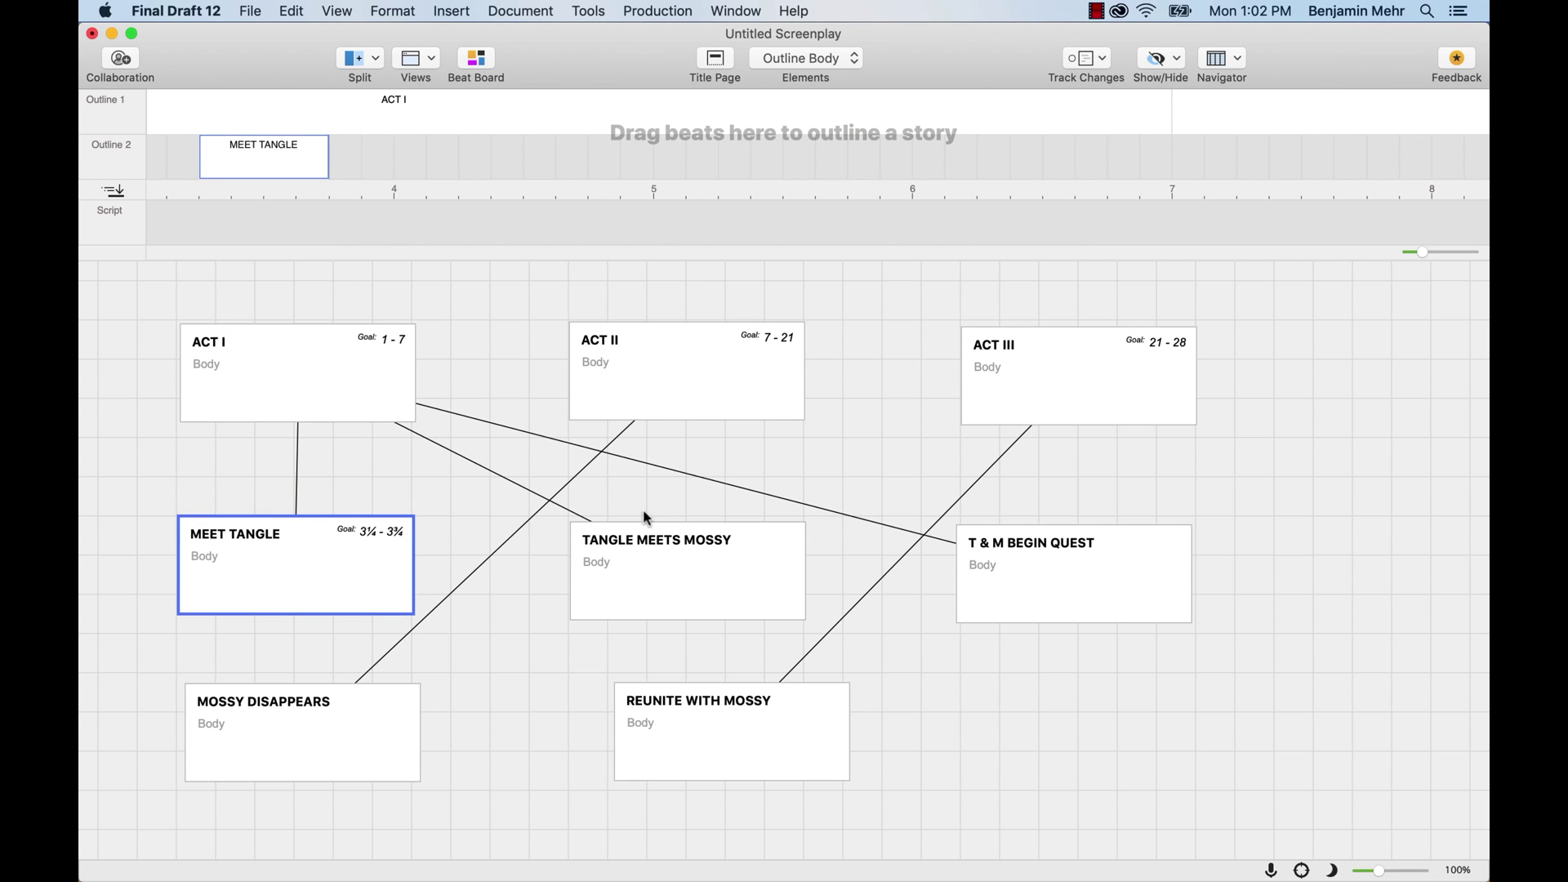
left_click_drag(646, 531, 514, 159)
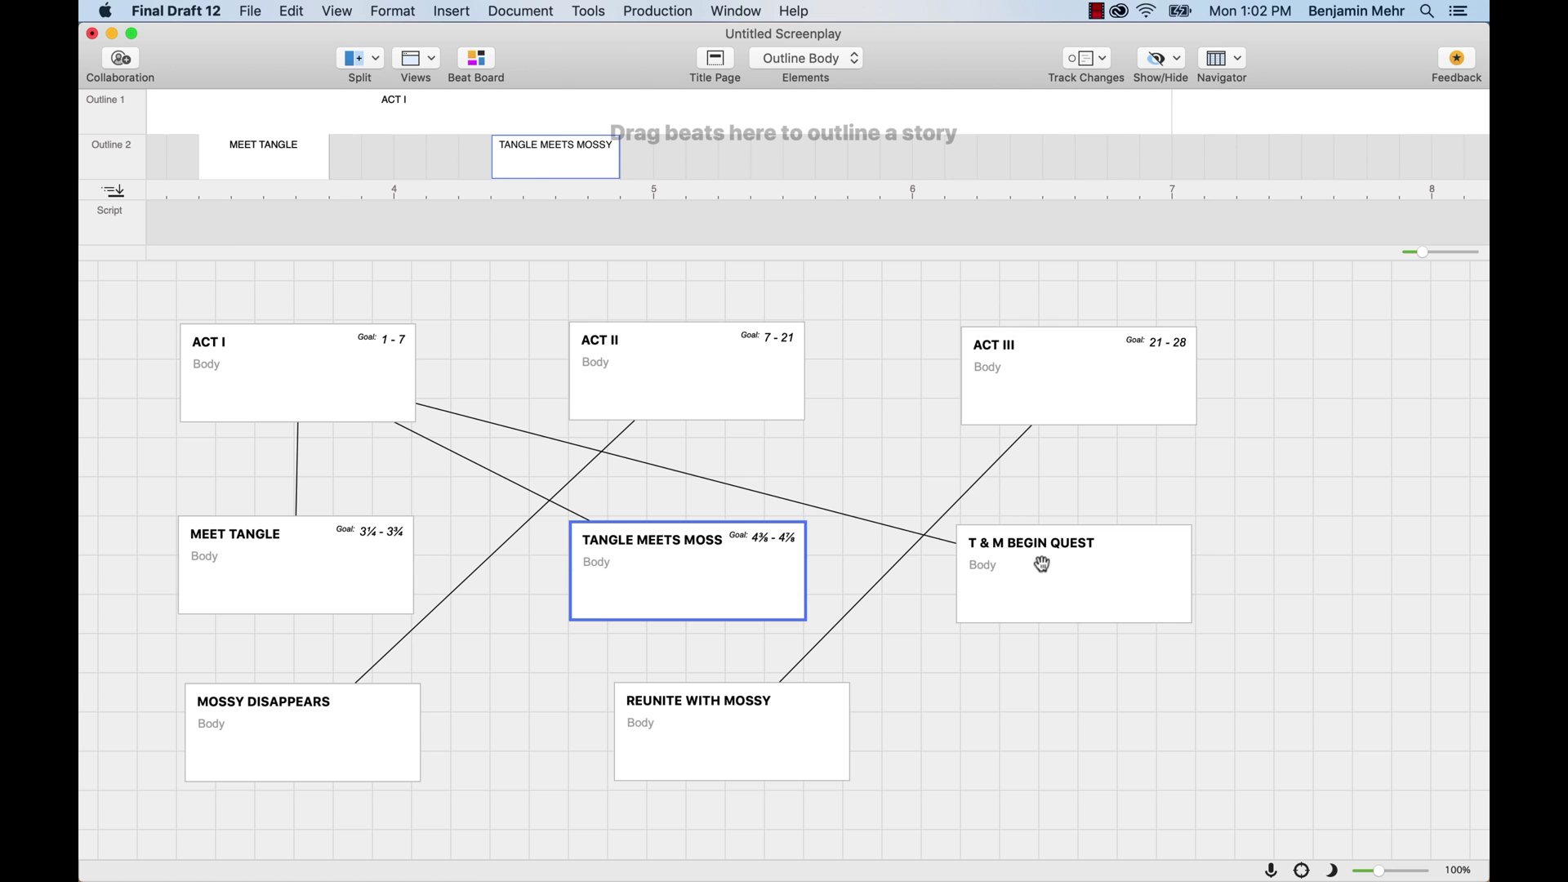
left_click_drag(1041, 564, 805, 170)
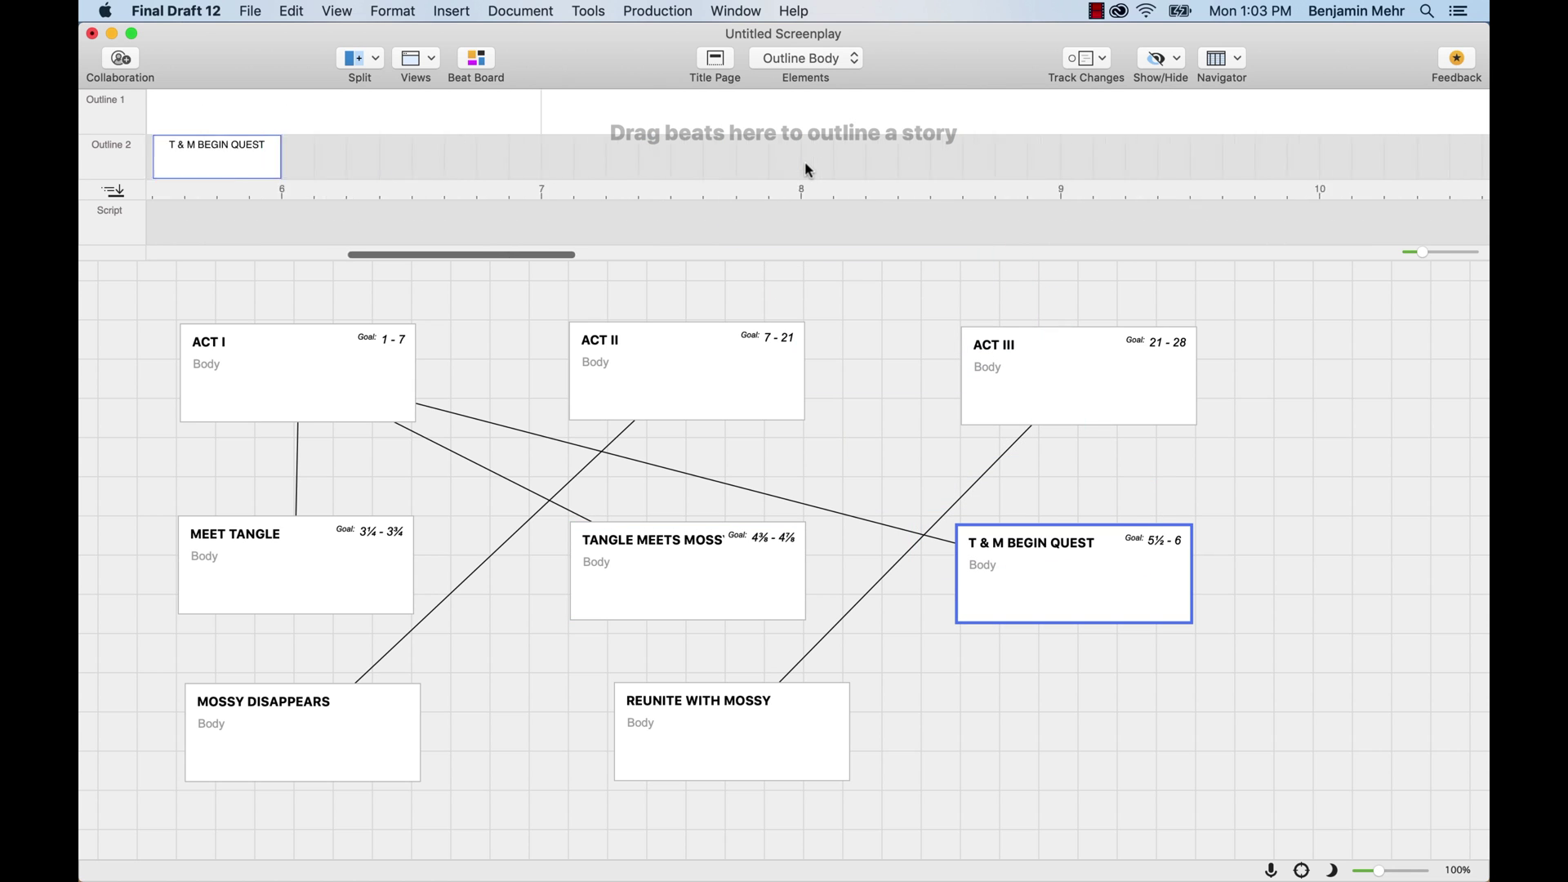
scroll(805, 165, "right", 5)
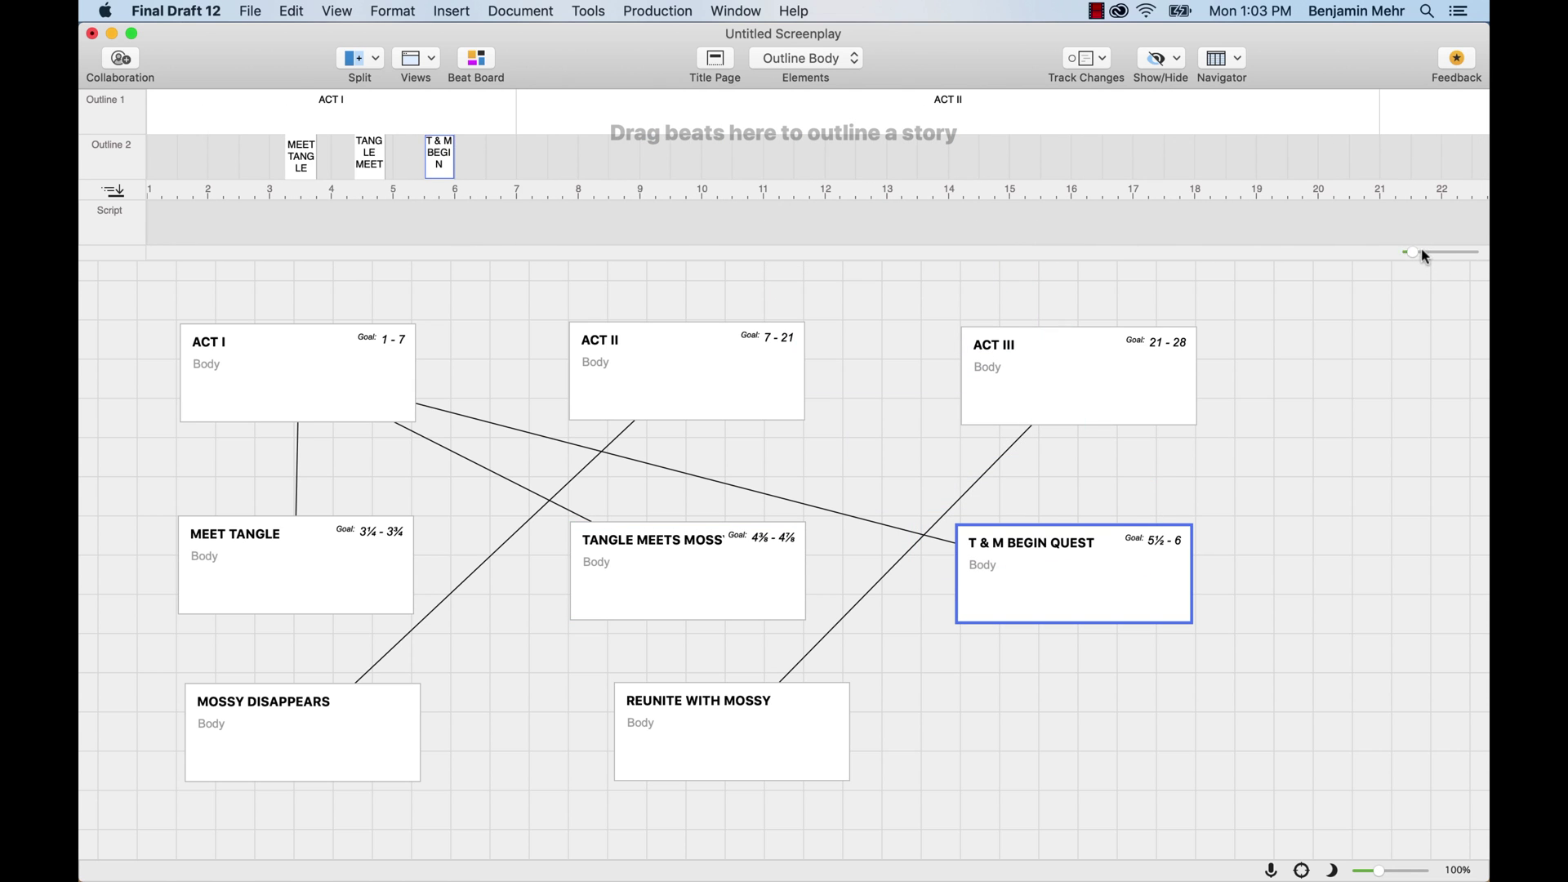
left_click_drag(377, 693, 943, 159)
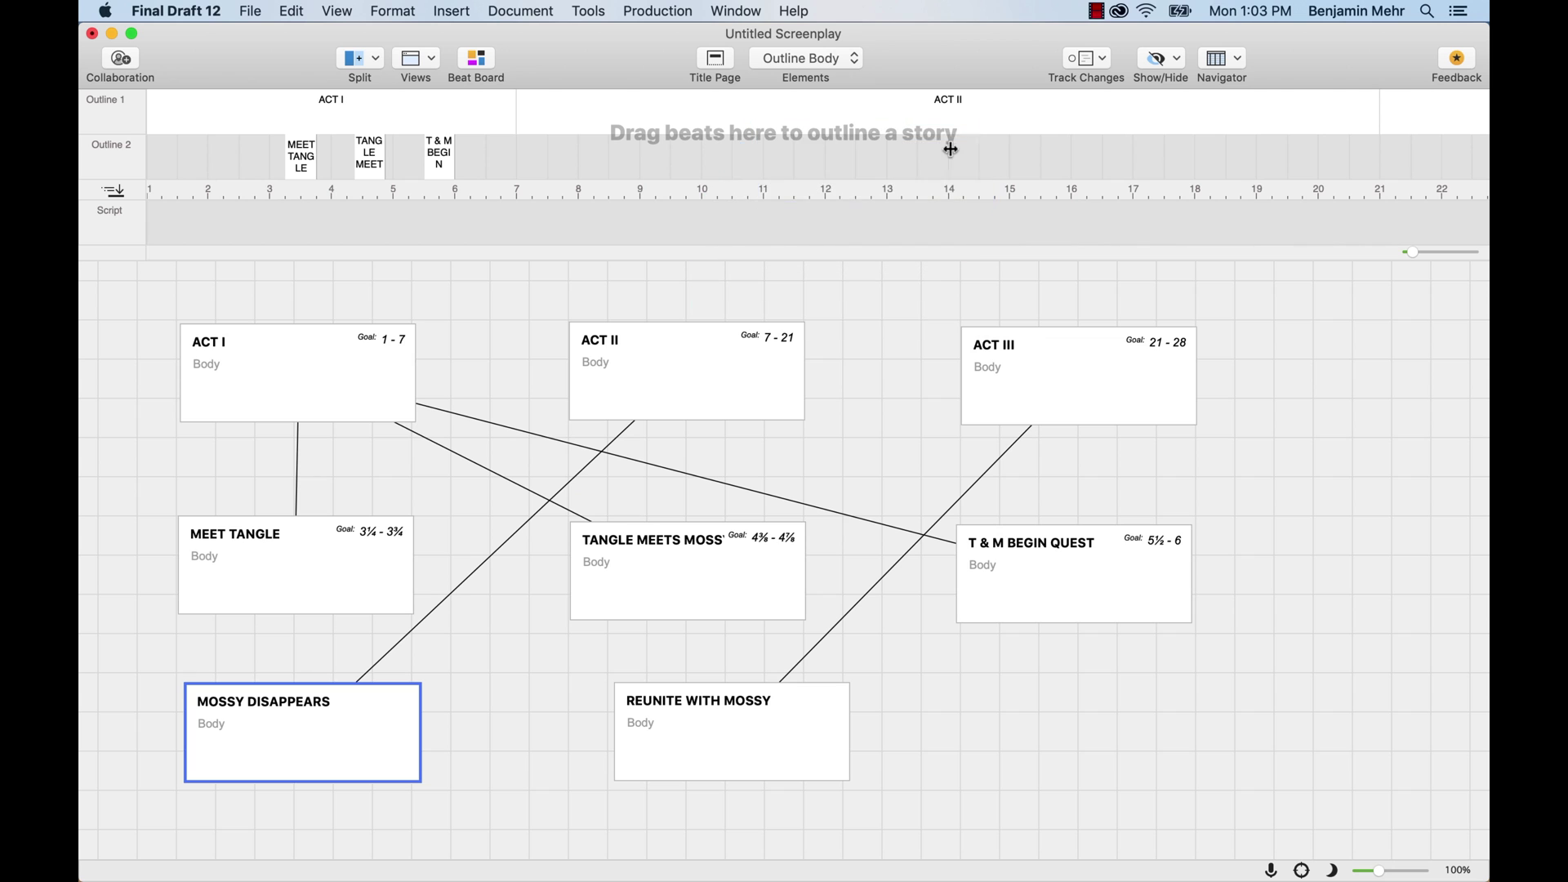
scroll(949, 148, "right", 5)
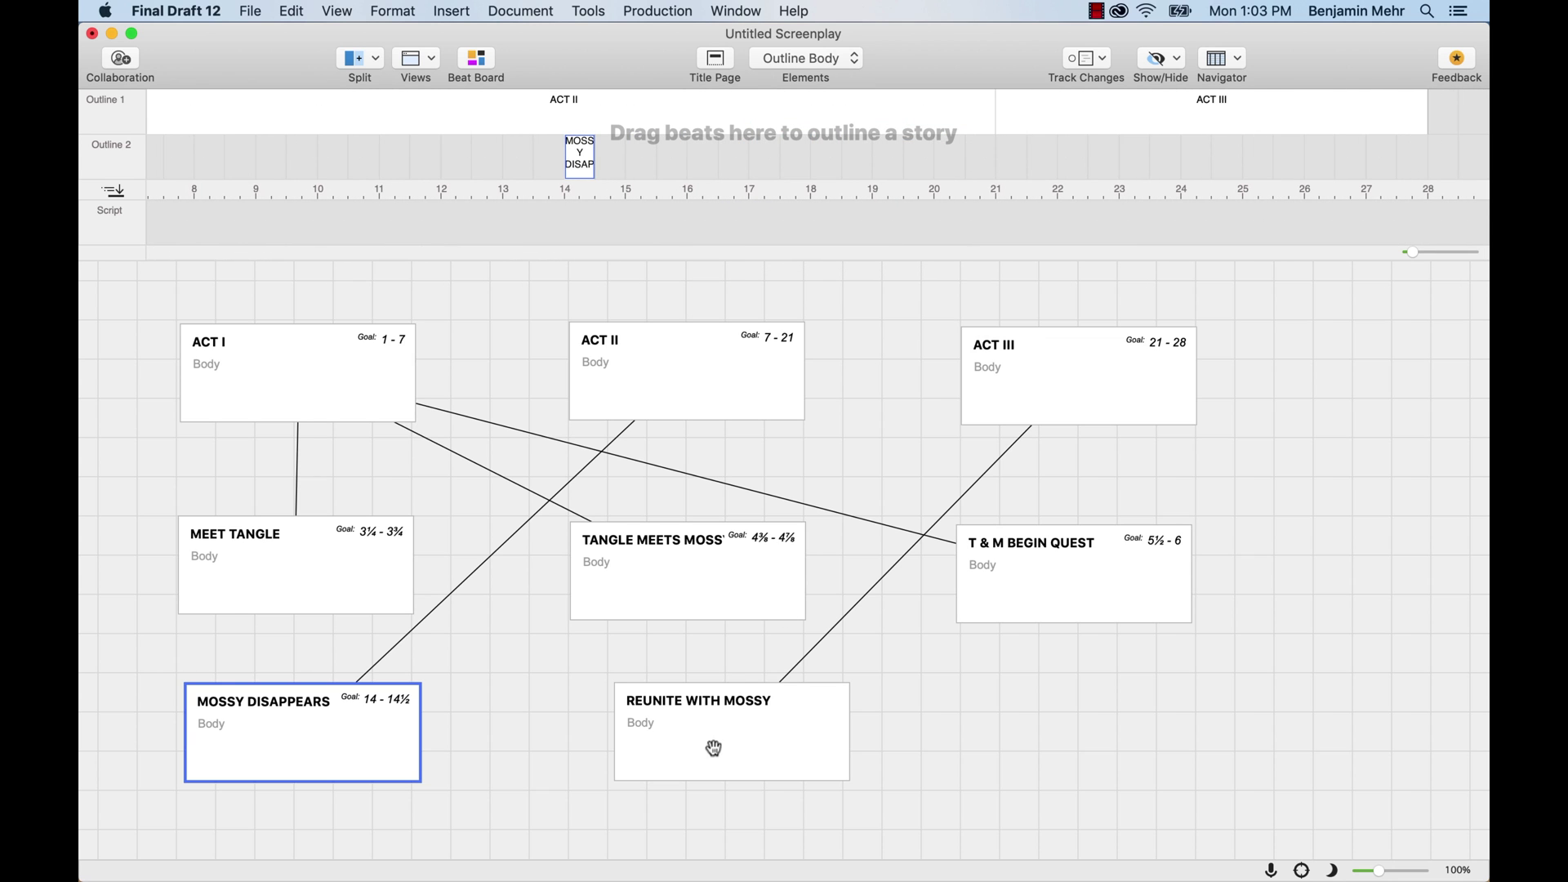
mouse_move(713, 747)
left_mouse_down()
mouse_move(1174, 225)
mouse_move(1190, 167)
left_mouse_up()
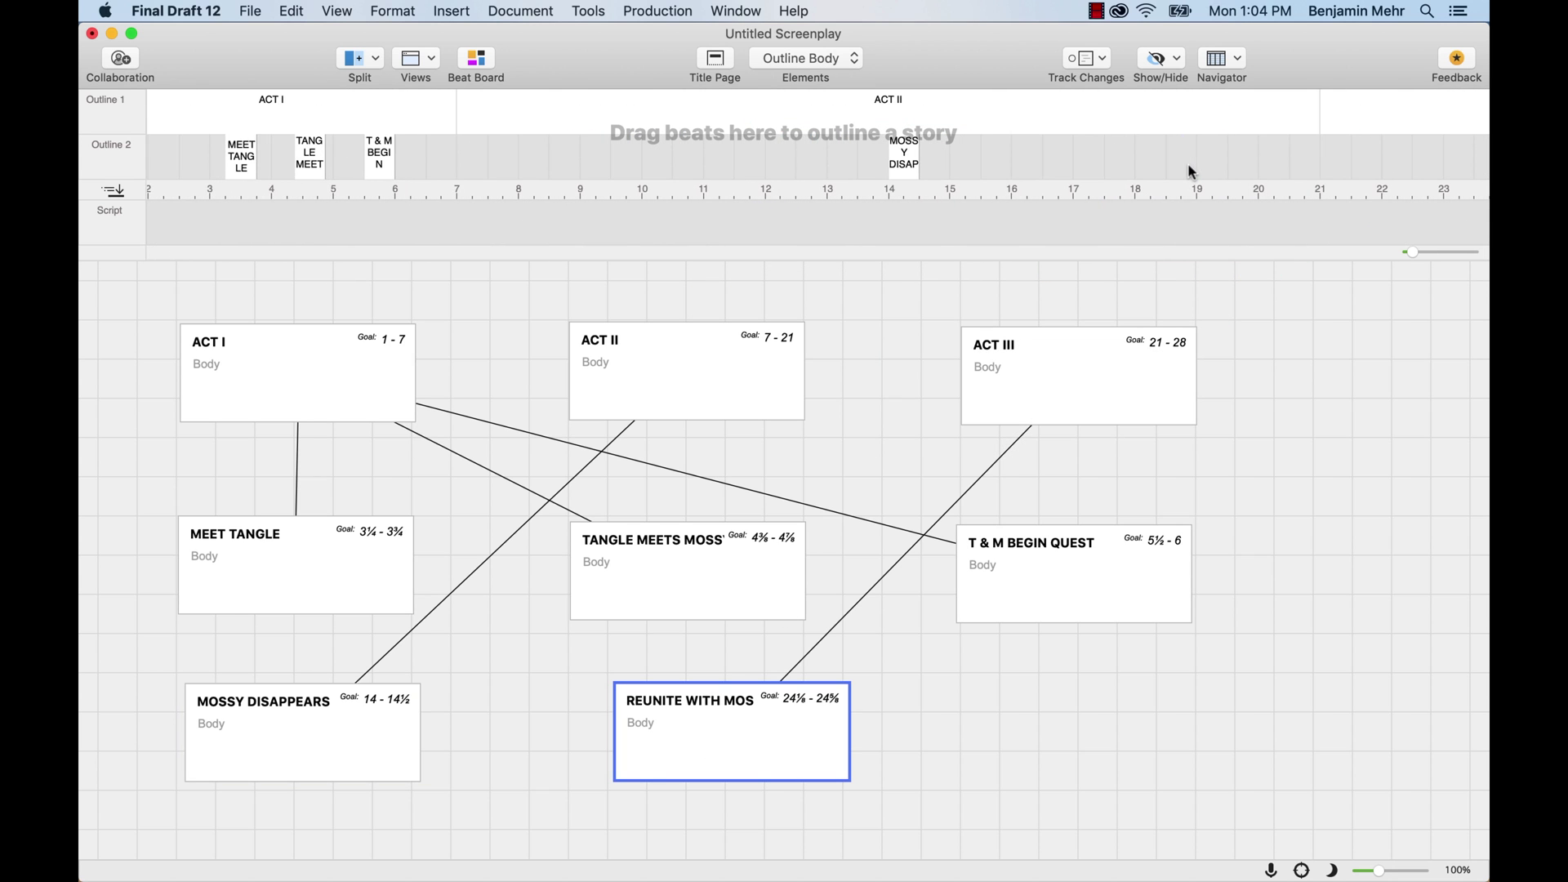
mouse_move(245, 352)
left_mouse_down()
mouse_move(339, 108)
mouse_move(516, 120)
mouse_move(472, 116)
left_mouse_up()
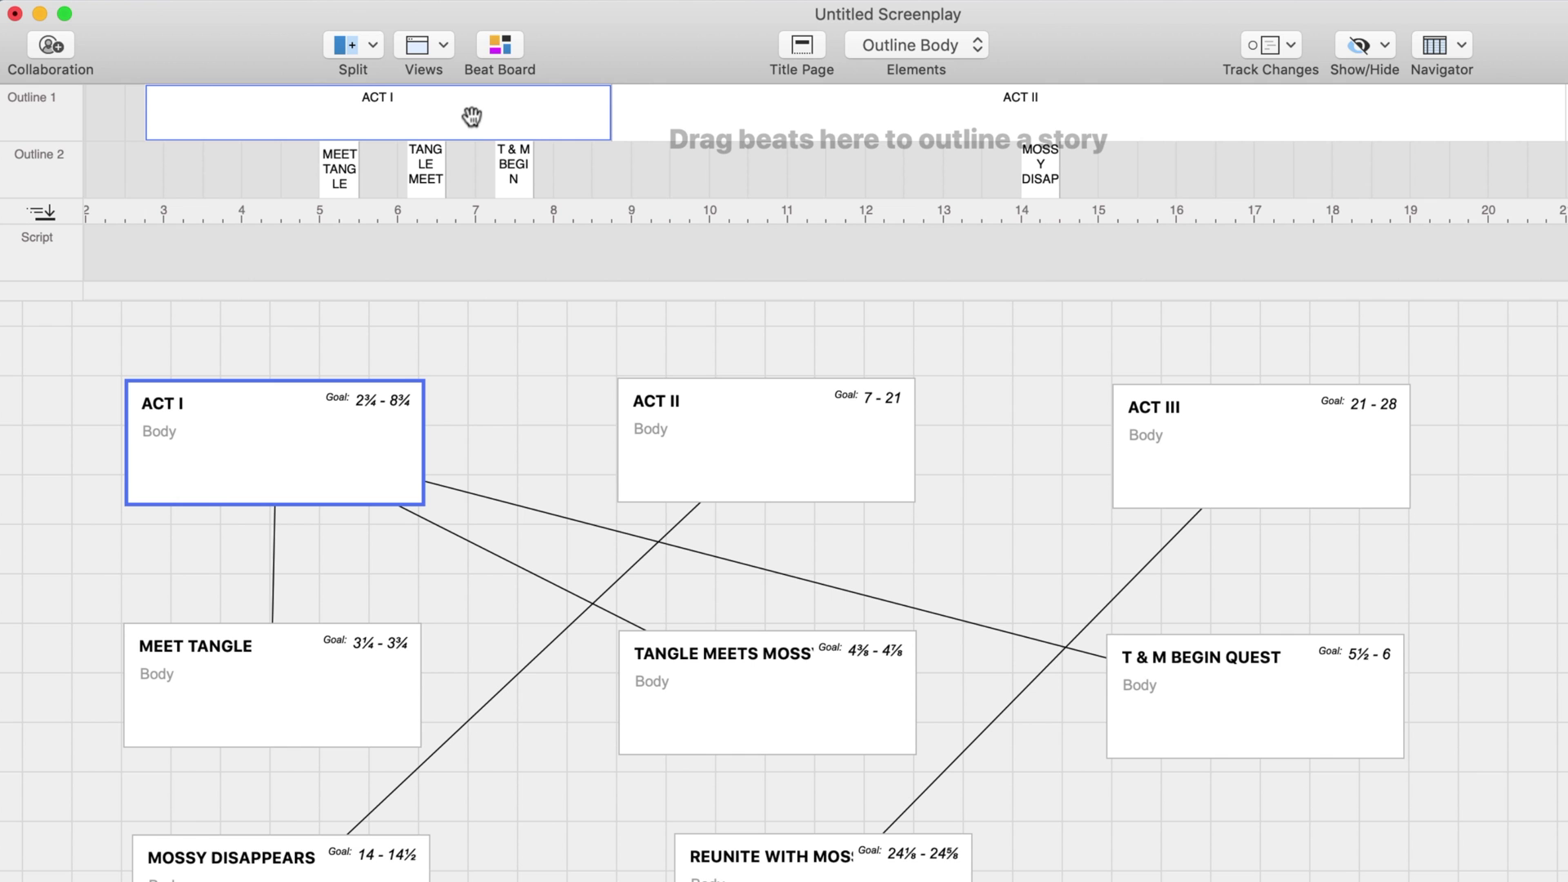
- Move ACT I to the start of Outline 1 and colour ACT THREE purple
left_click_drag(471, 122, 463, 125)
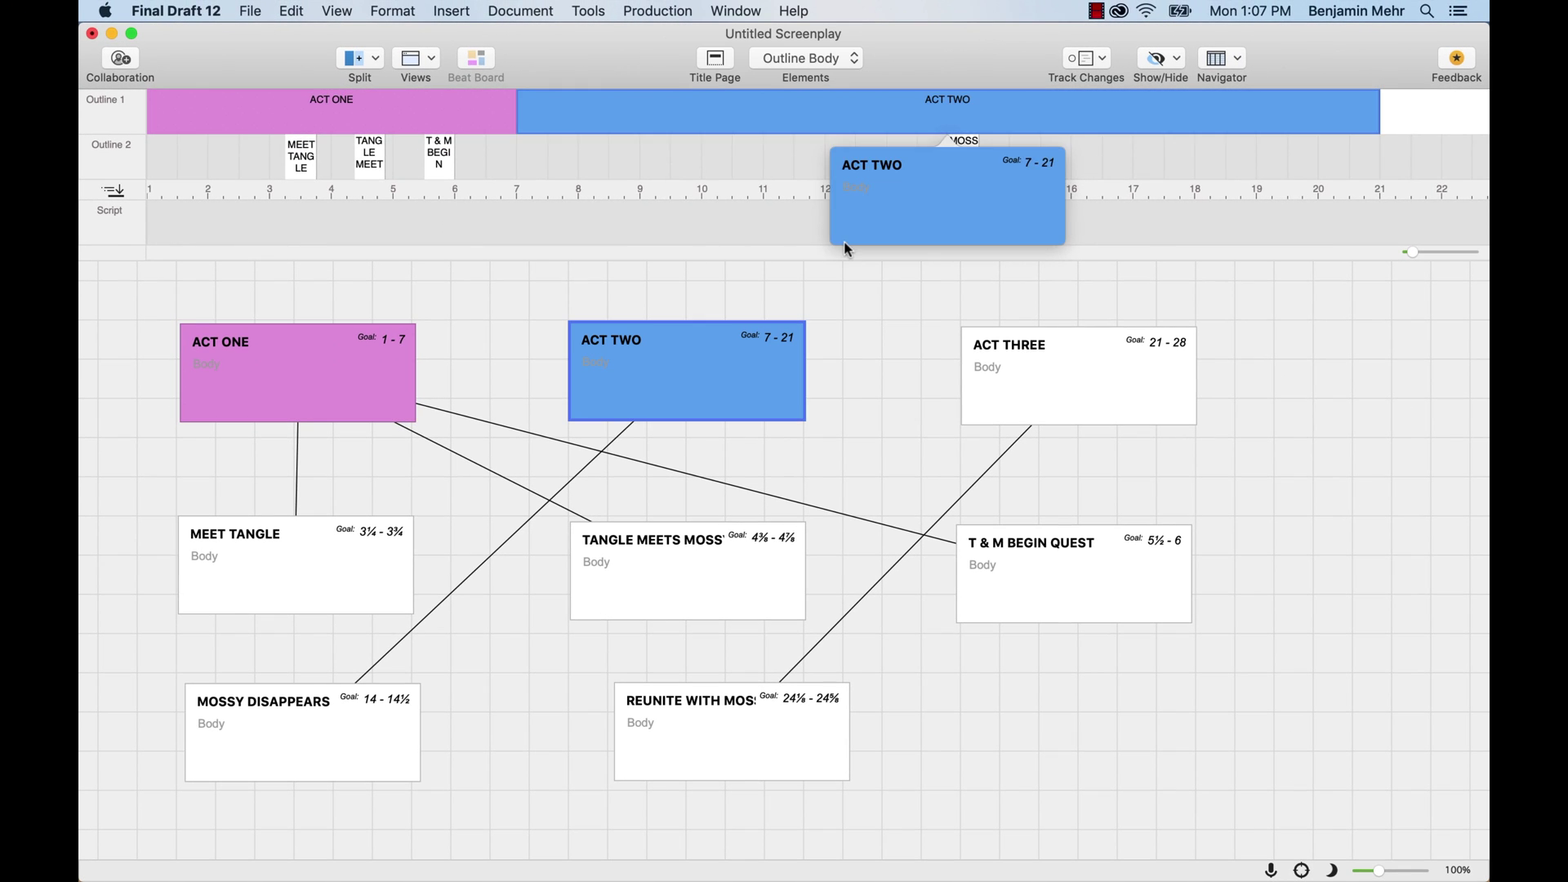
left_click(1299, 284)
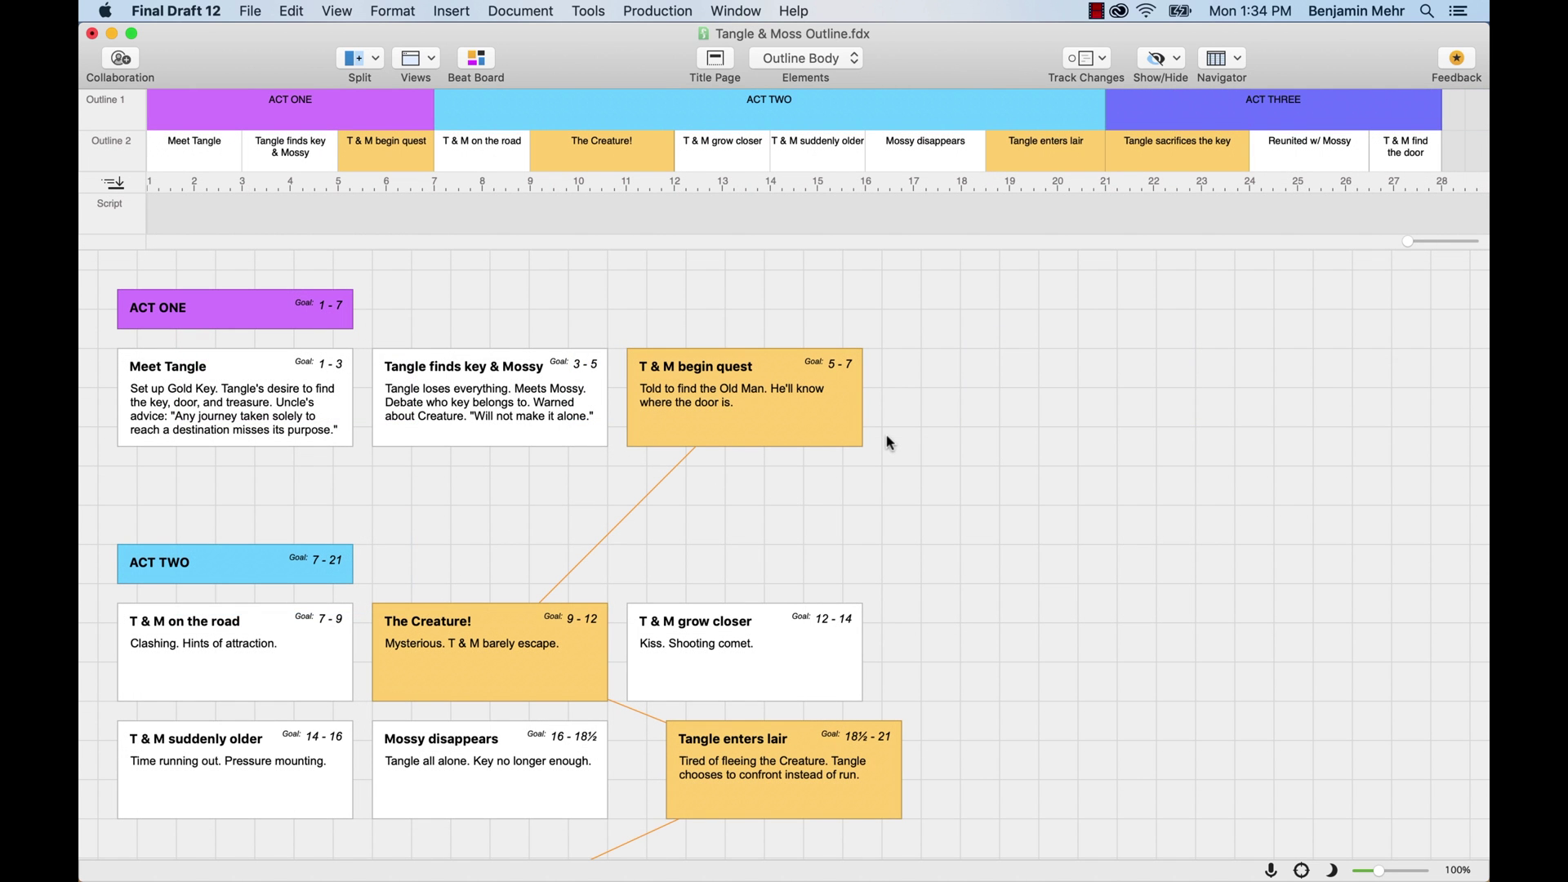
- Split the window vertically and set the left pane to Script - Page View
left_click(376, 60)
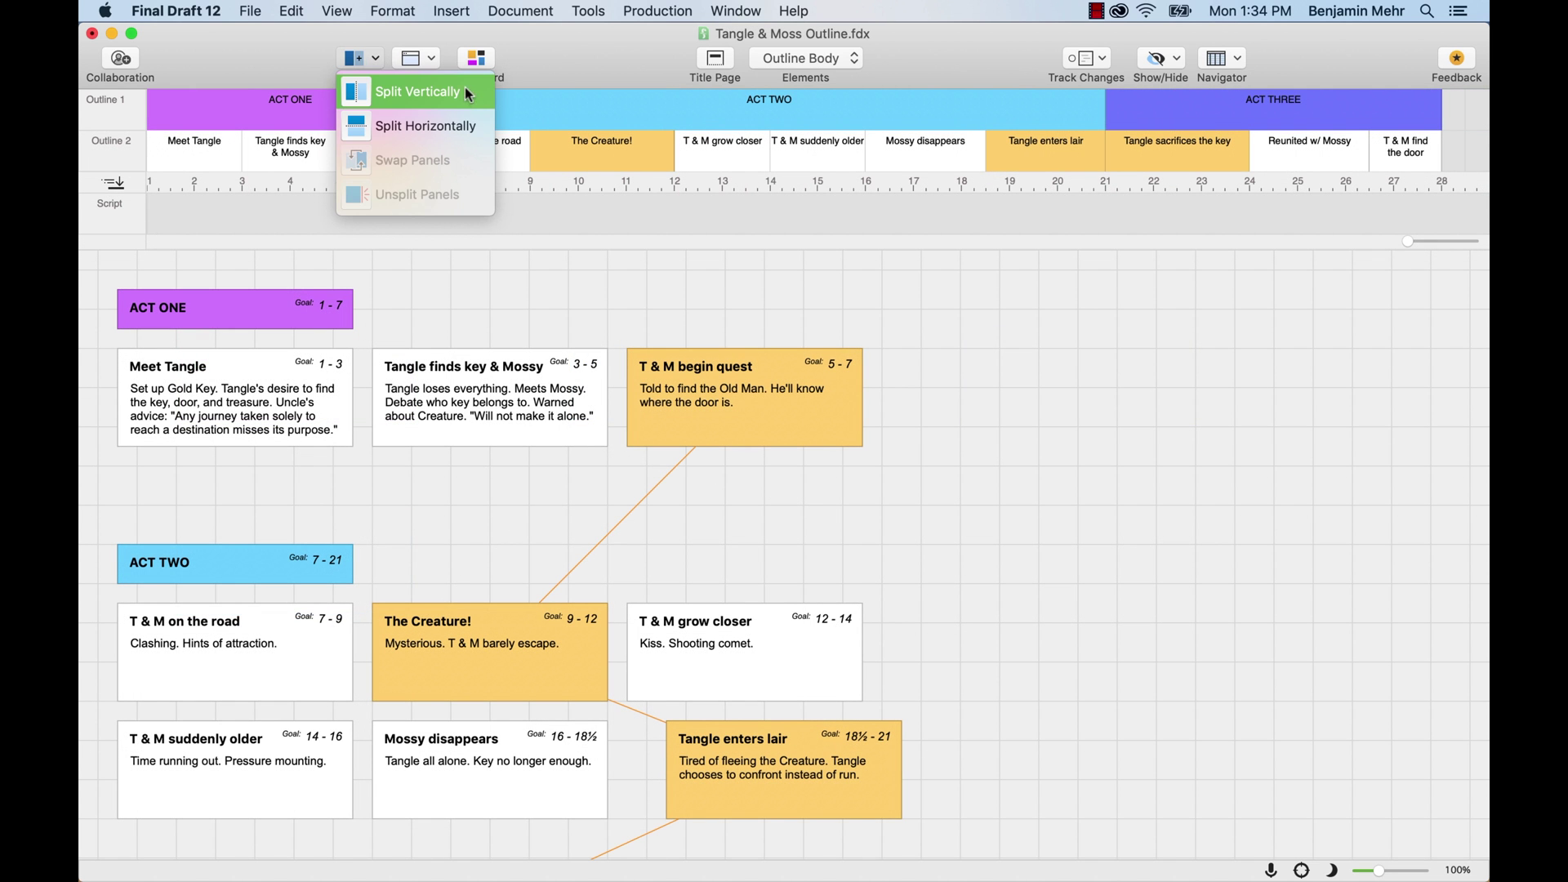
left_click(478, 96)
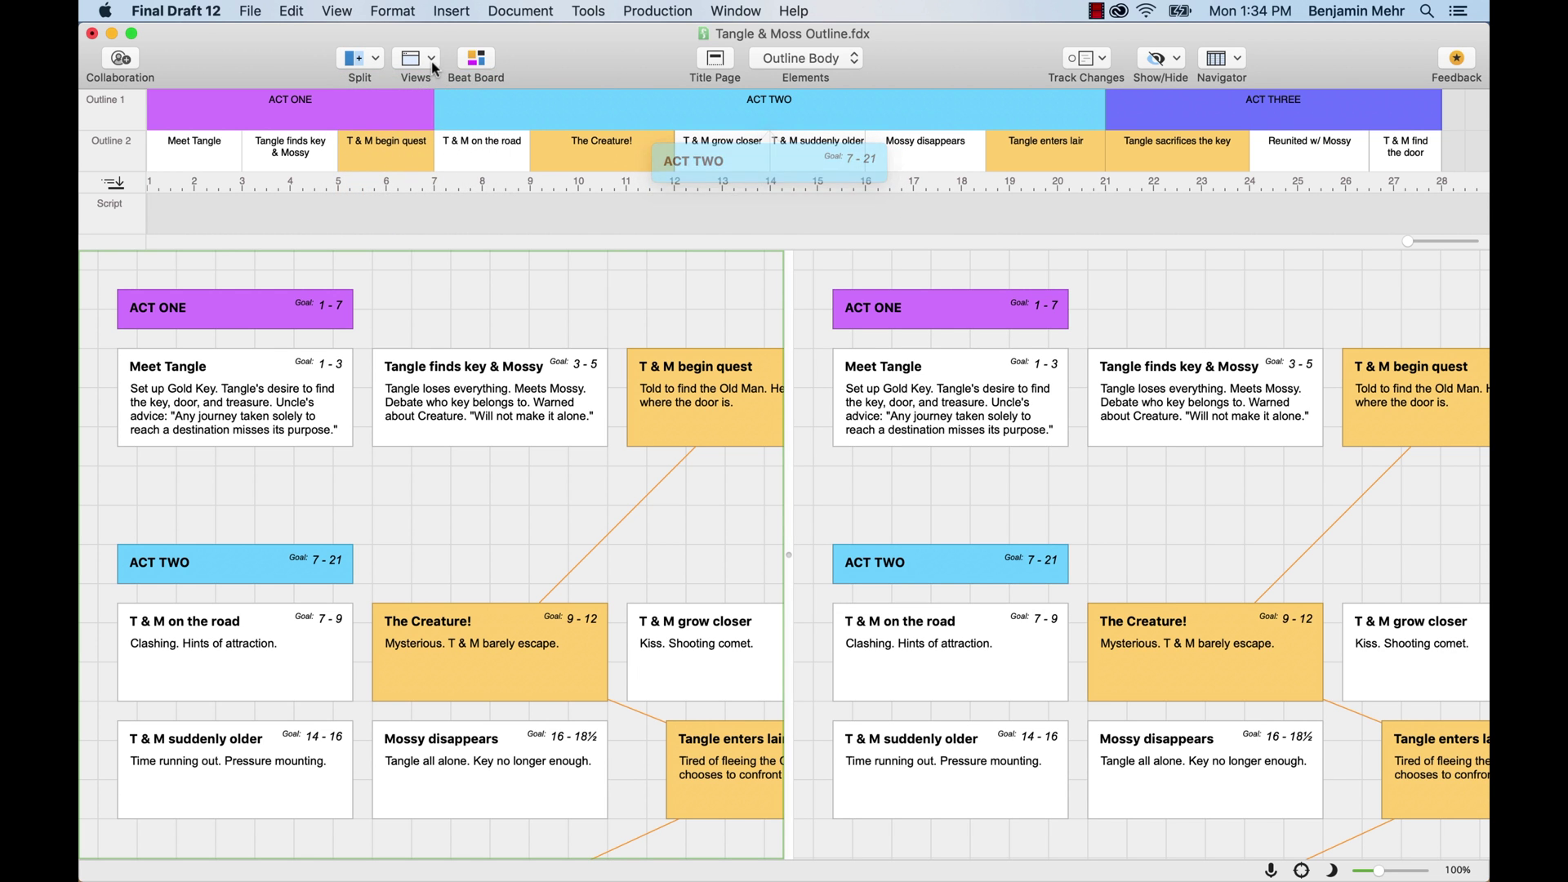
left_click(418, 58)
left_click(569, 131)
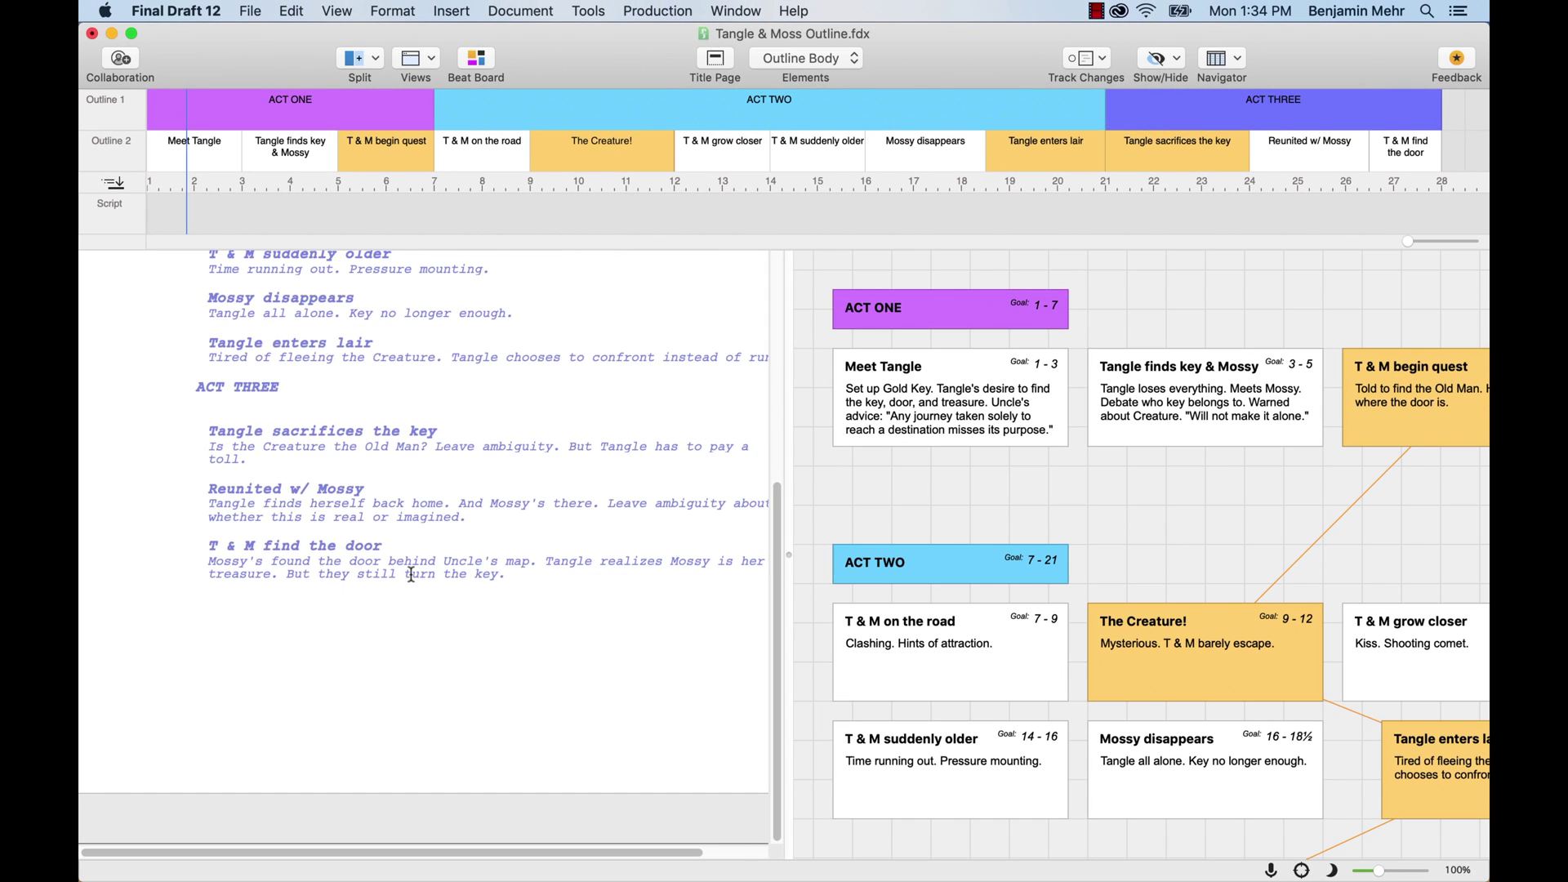
- Scroll the script pane to the top to show ACT ONE and Meet Tangle
scroll(417, 596, "up", 2)
scroll(417, 596, "up", 5)
scroll(417, 596, "up", 4)
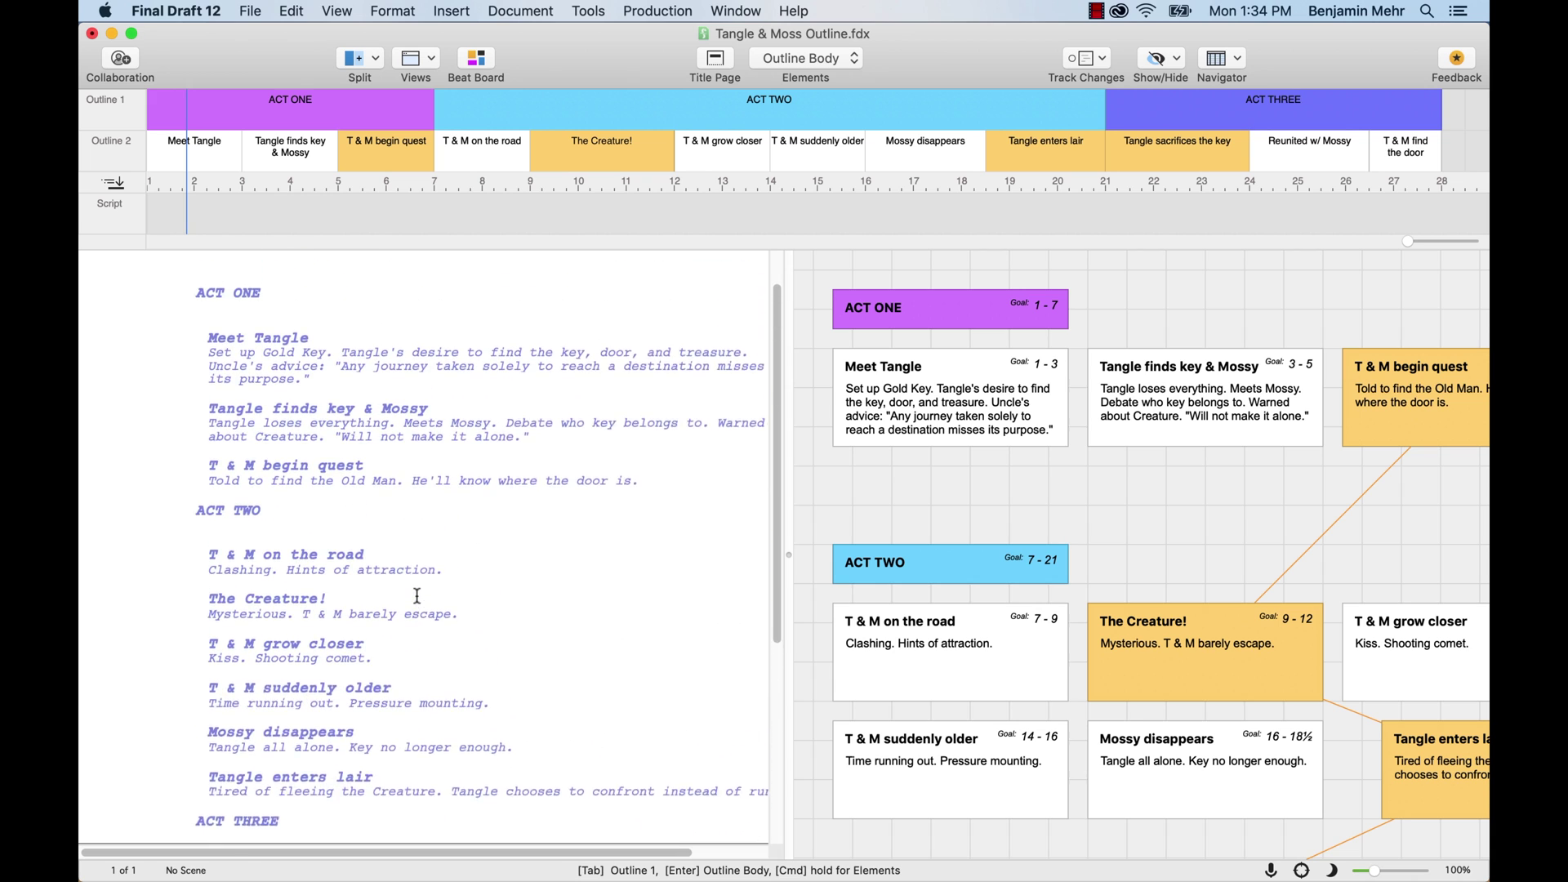
scroll(417, 596, "up", 2)
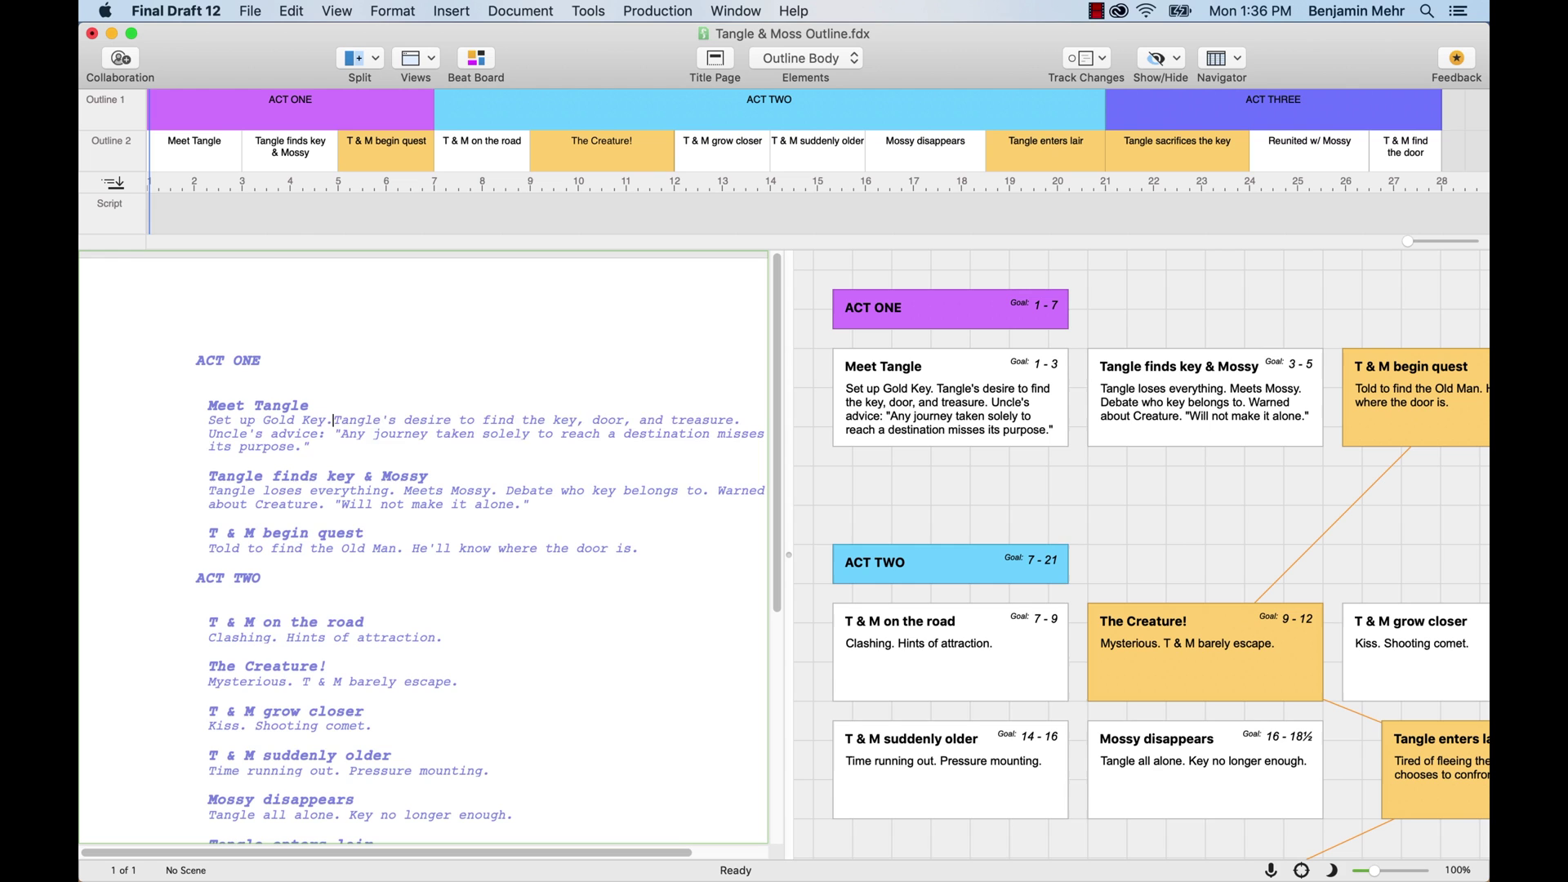
- Split out Tangle's desire and make it and Set up Gold Key Outline 3 paragraphs
key("Return")
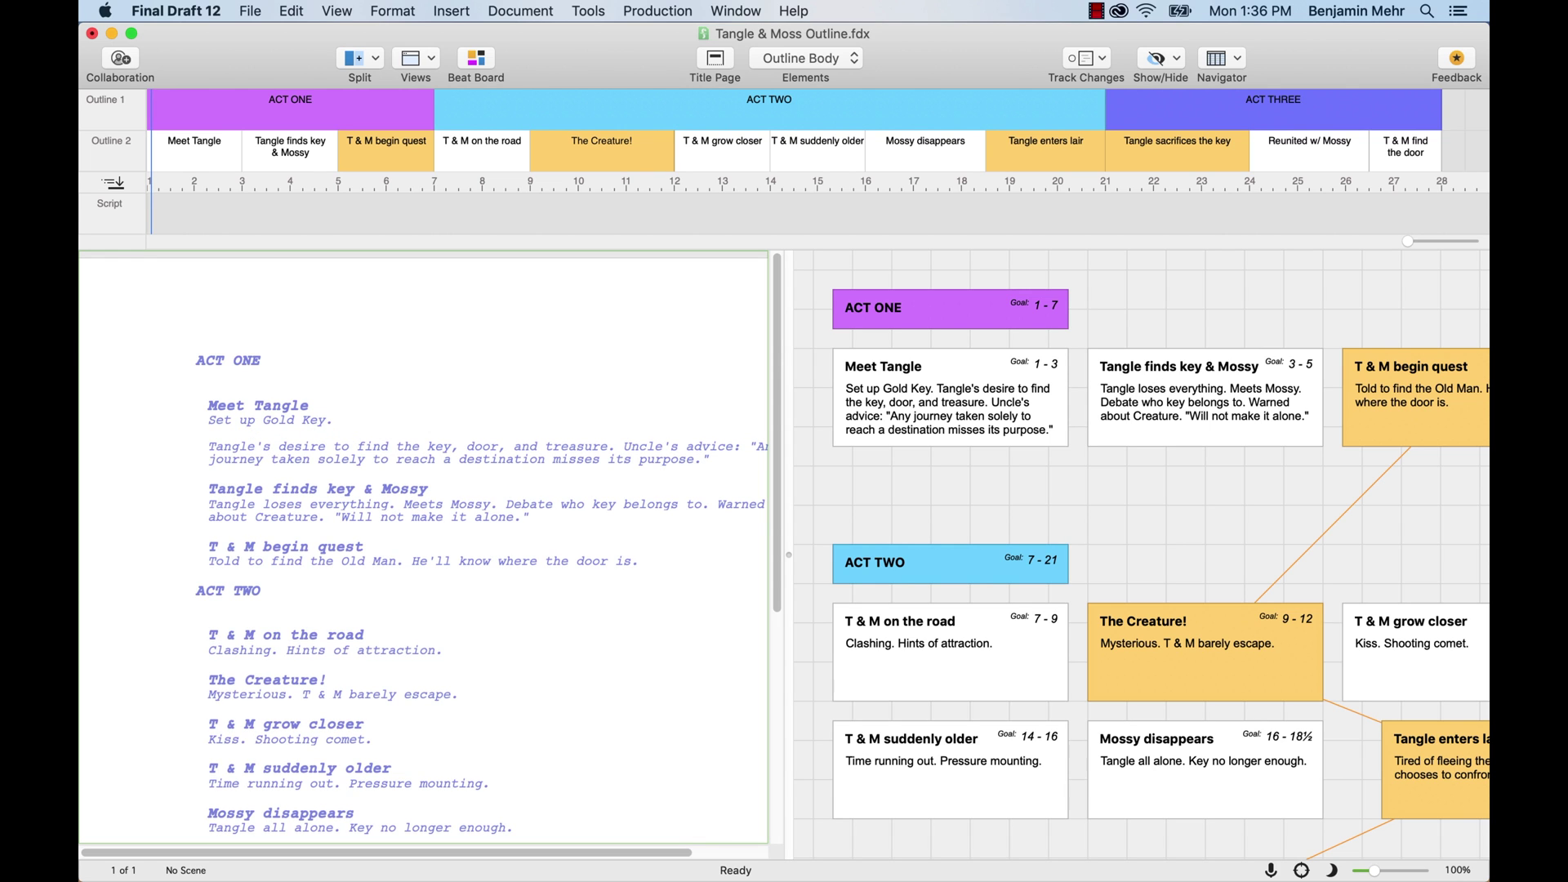
left_click(835, 64)
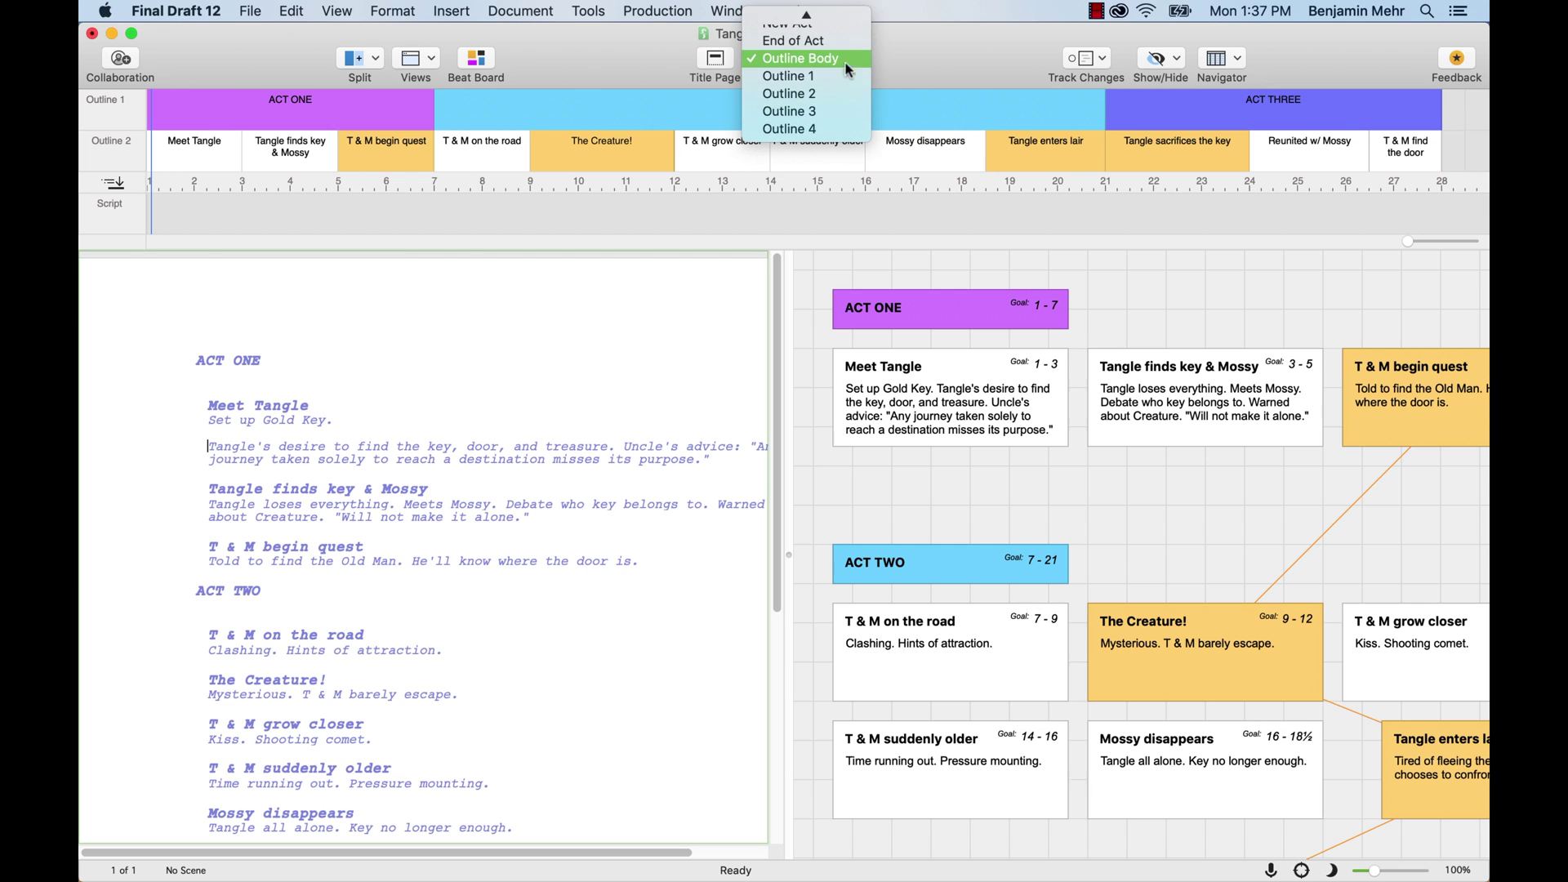
left_click(851, 109)
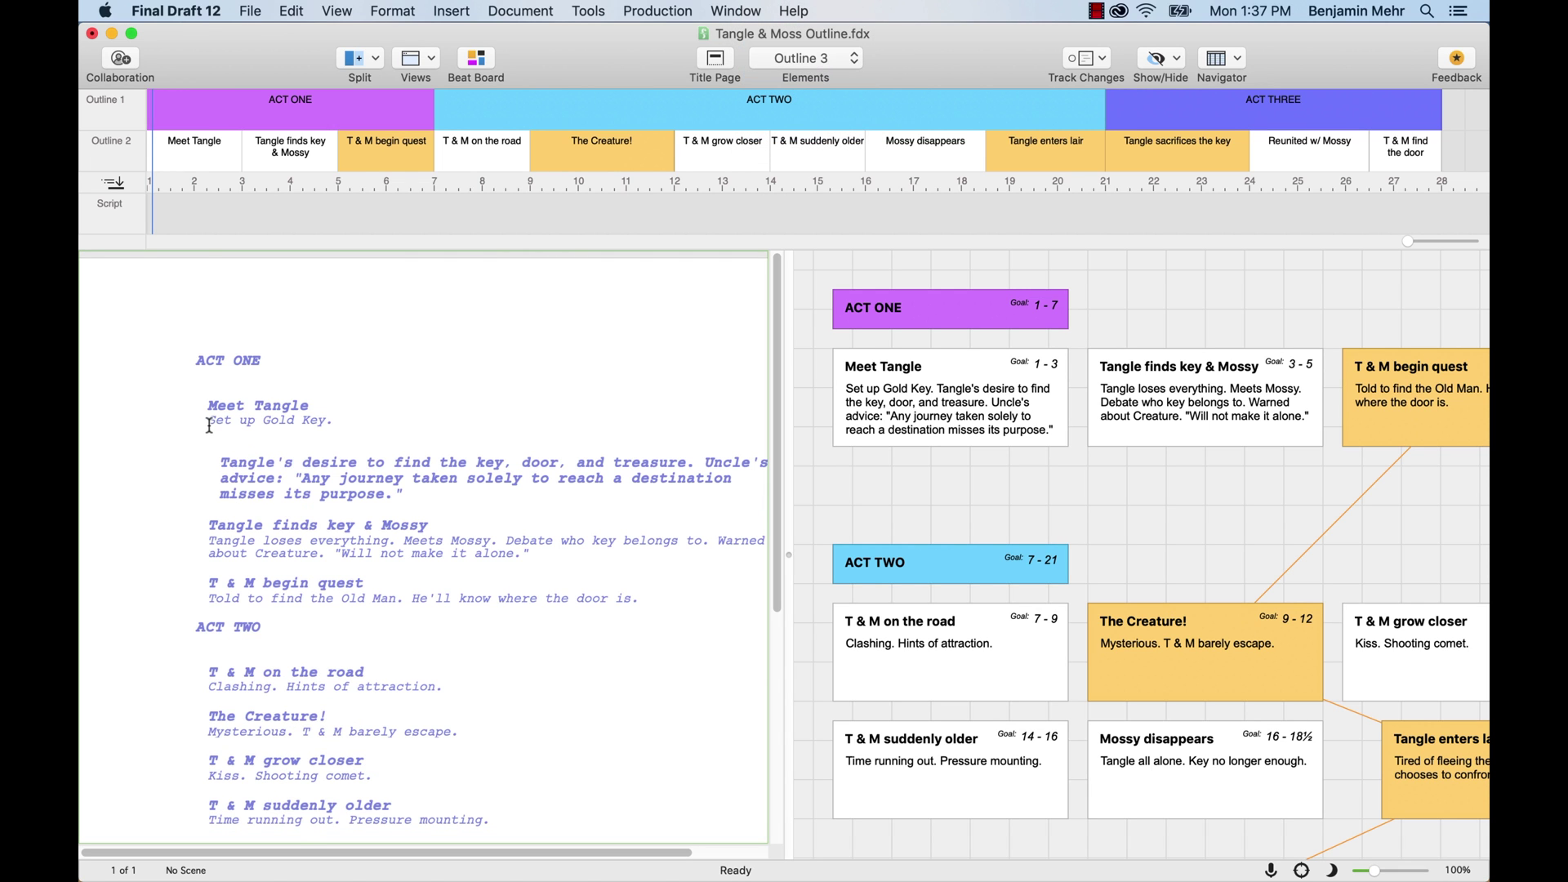
left_click(837, 58)
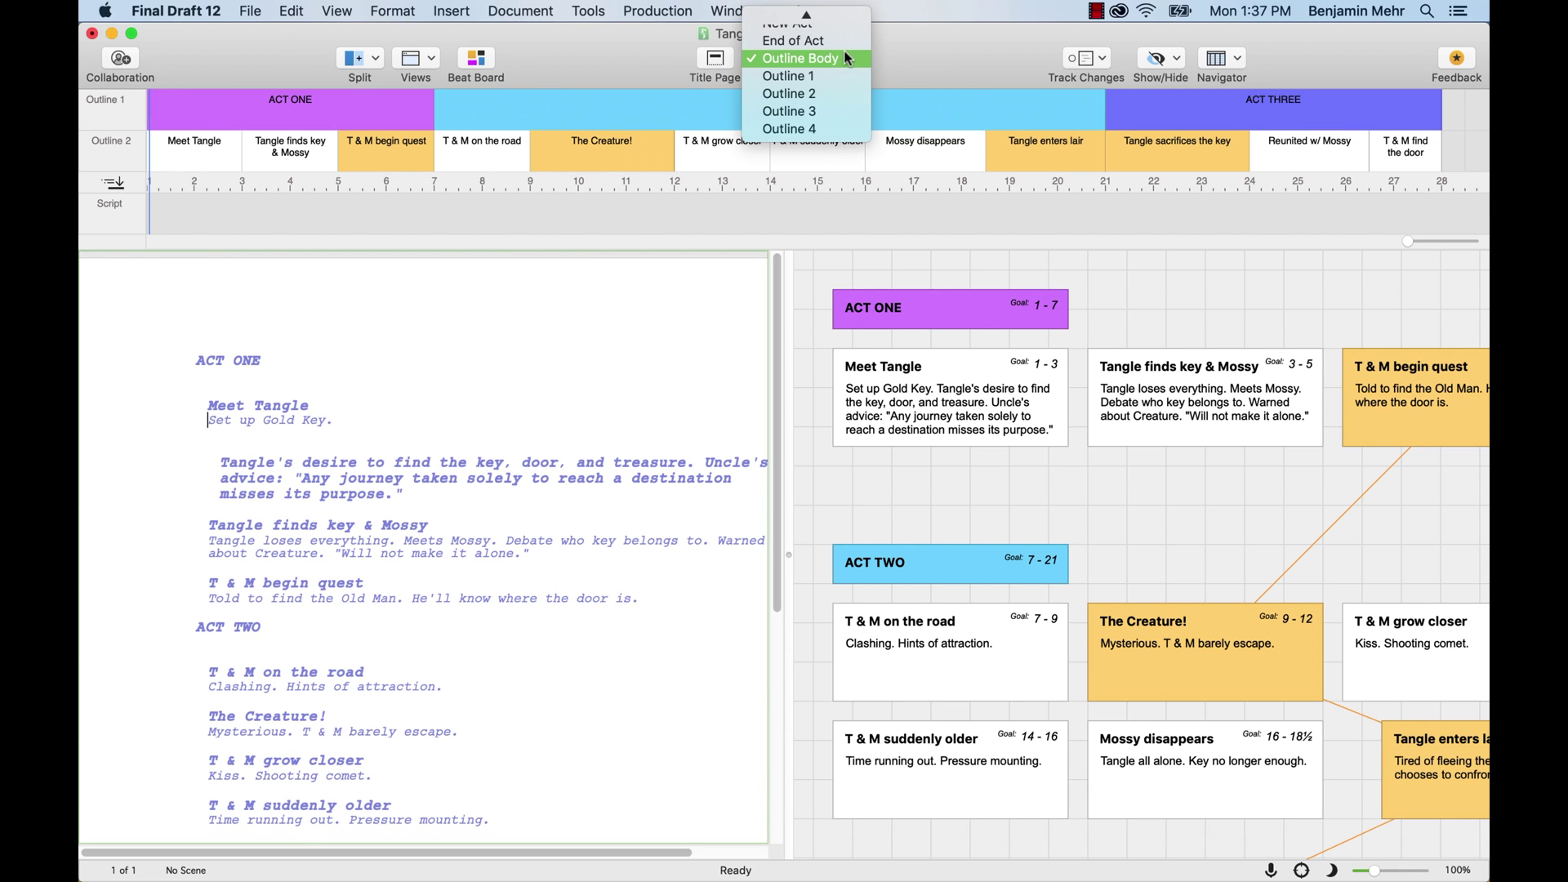
left_click(835, 110)
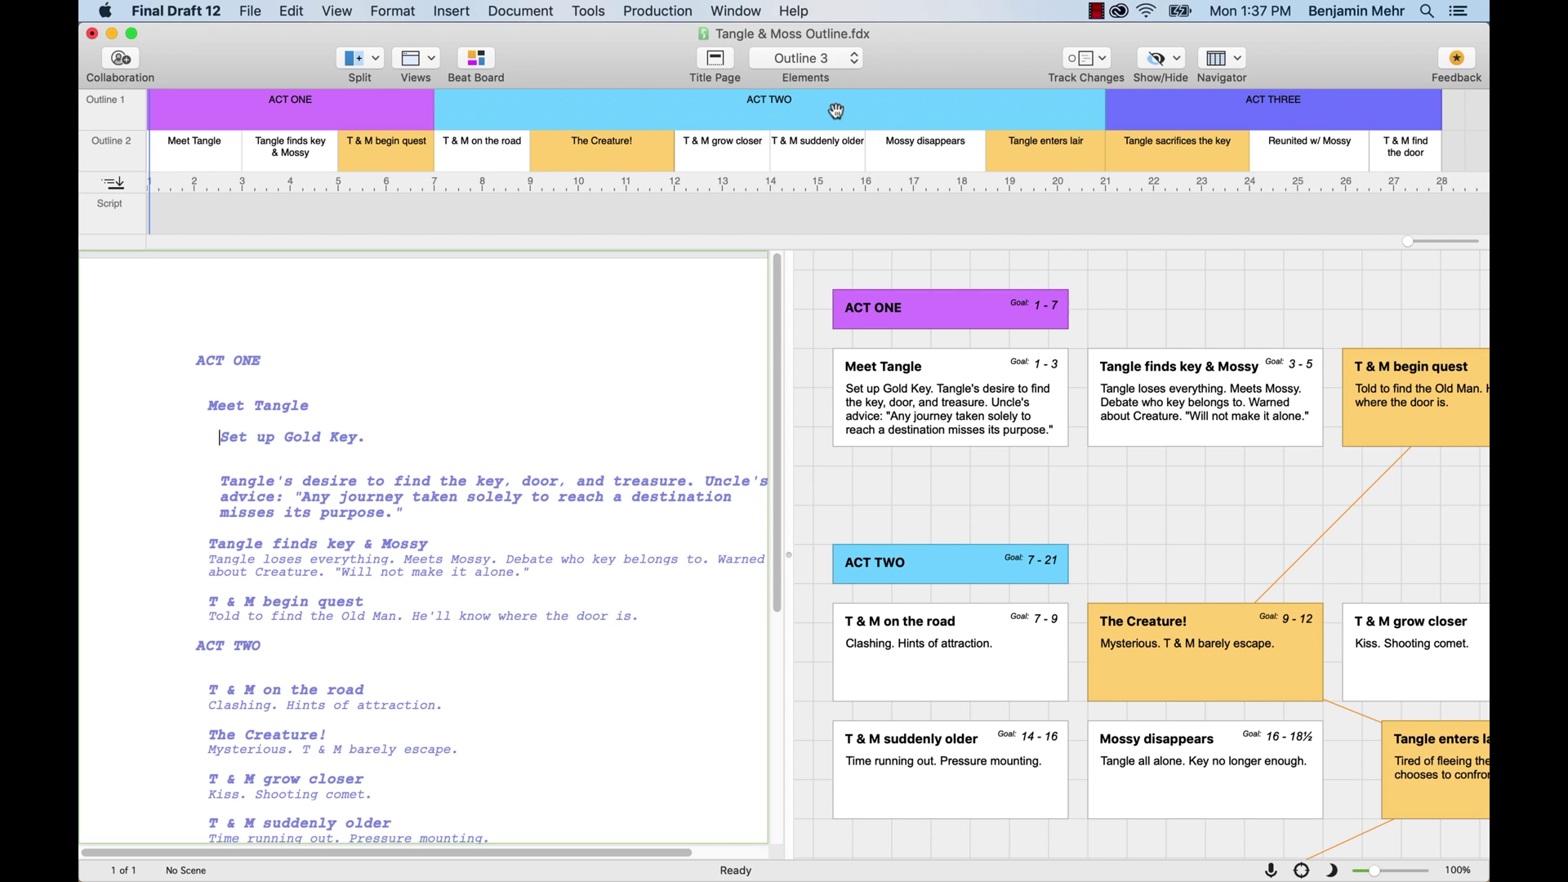
- Break Uncle's advice onto its own line as an Outline 4 paragraph
left_click(442, 539)
left_click(703, 479)
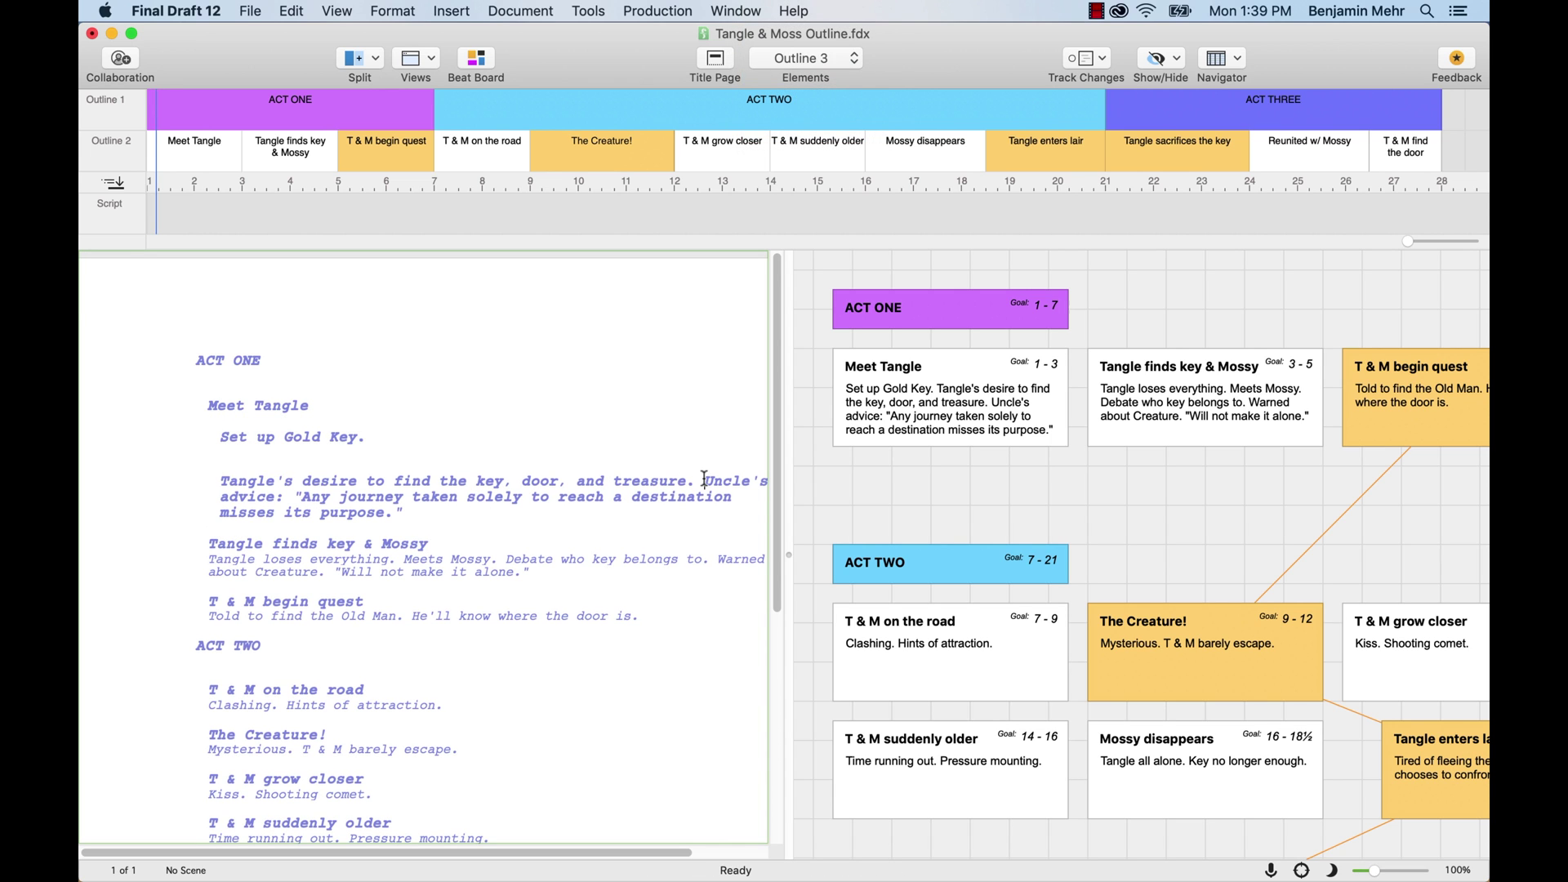
key("Return")
left_click(847, 64)
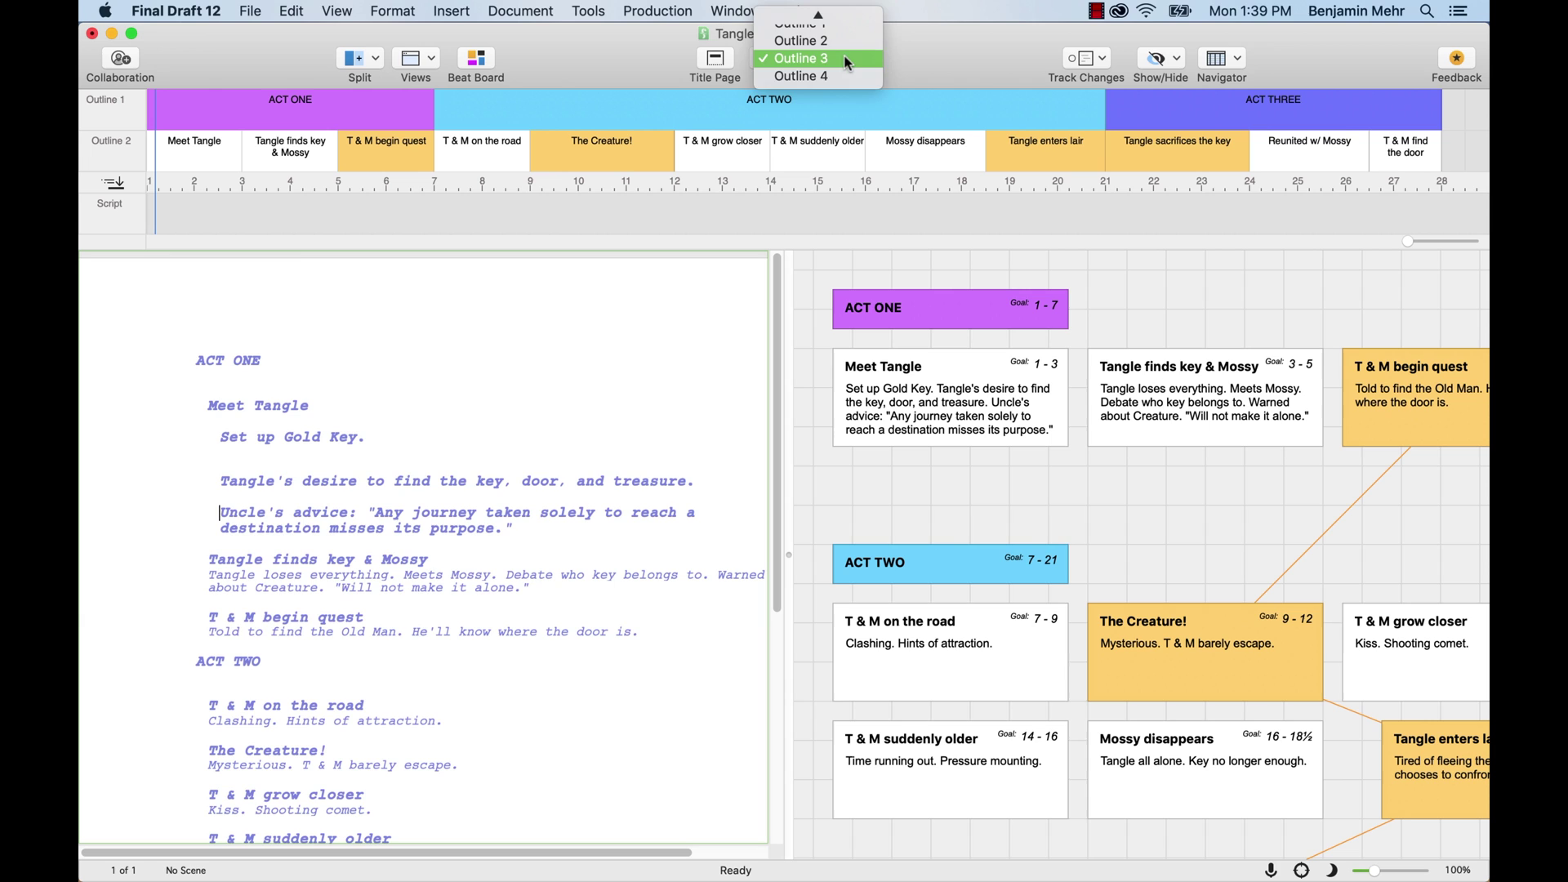
left_click(841, 71)
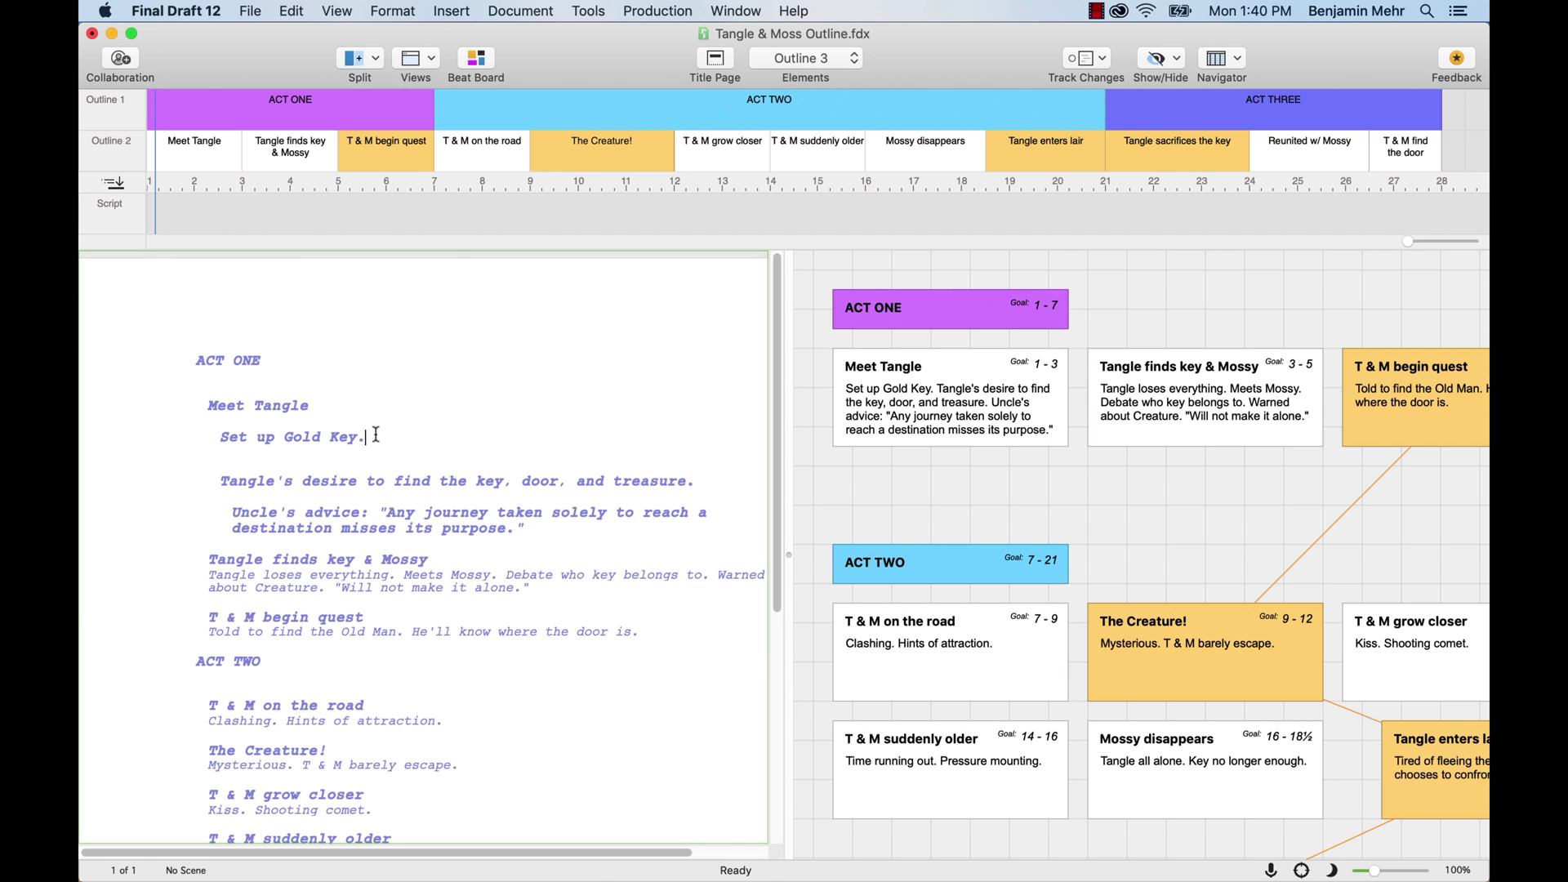
- Add and then undo a stray 'IN. HOMEDAY' line below Set up Gold Key
key("Return")
type("IN")
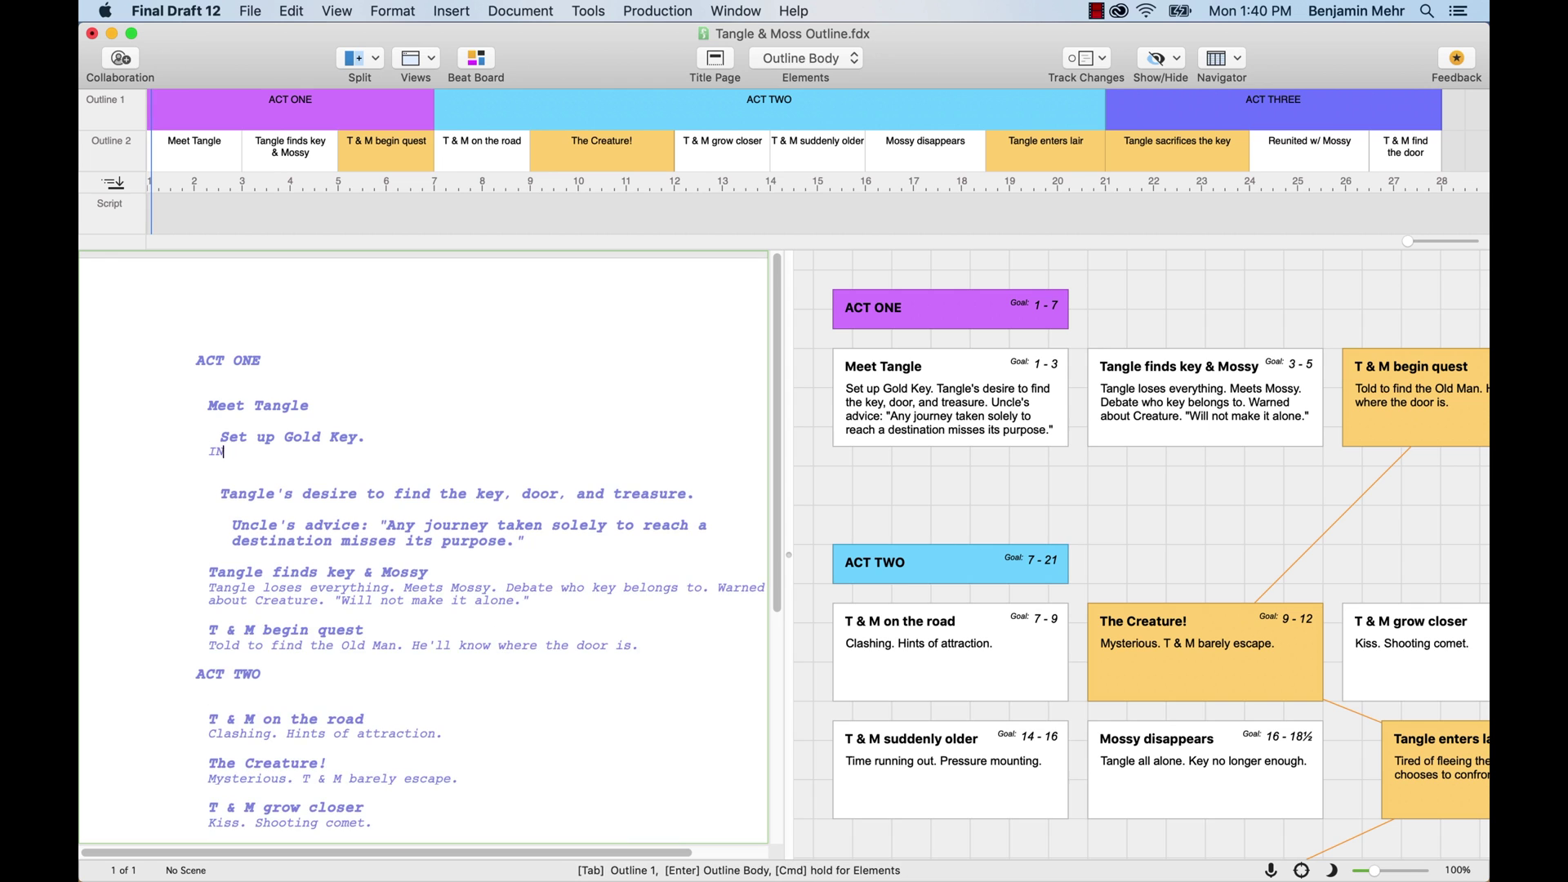
type("T. HOME LIBR")
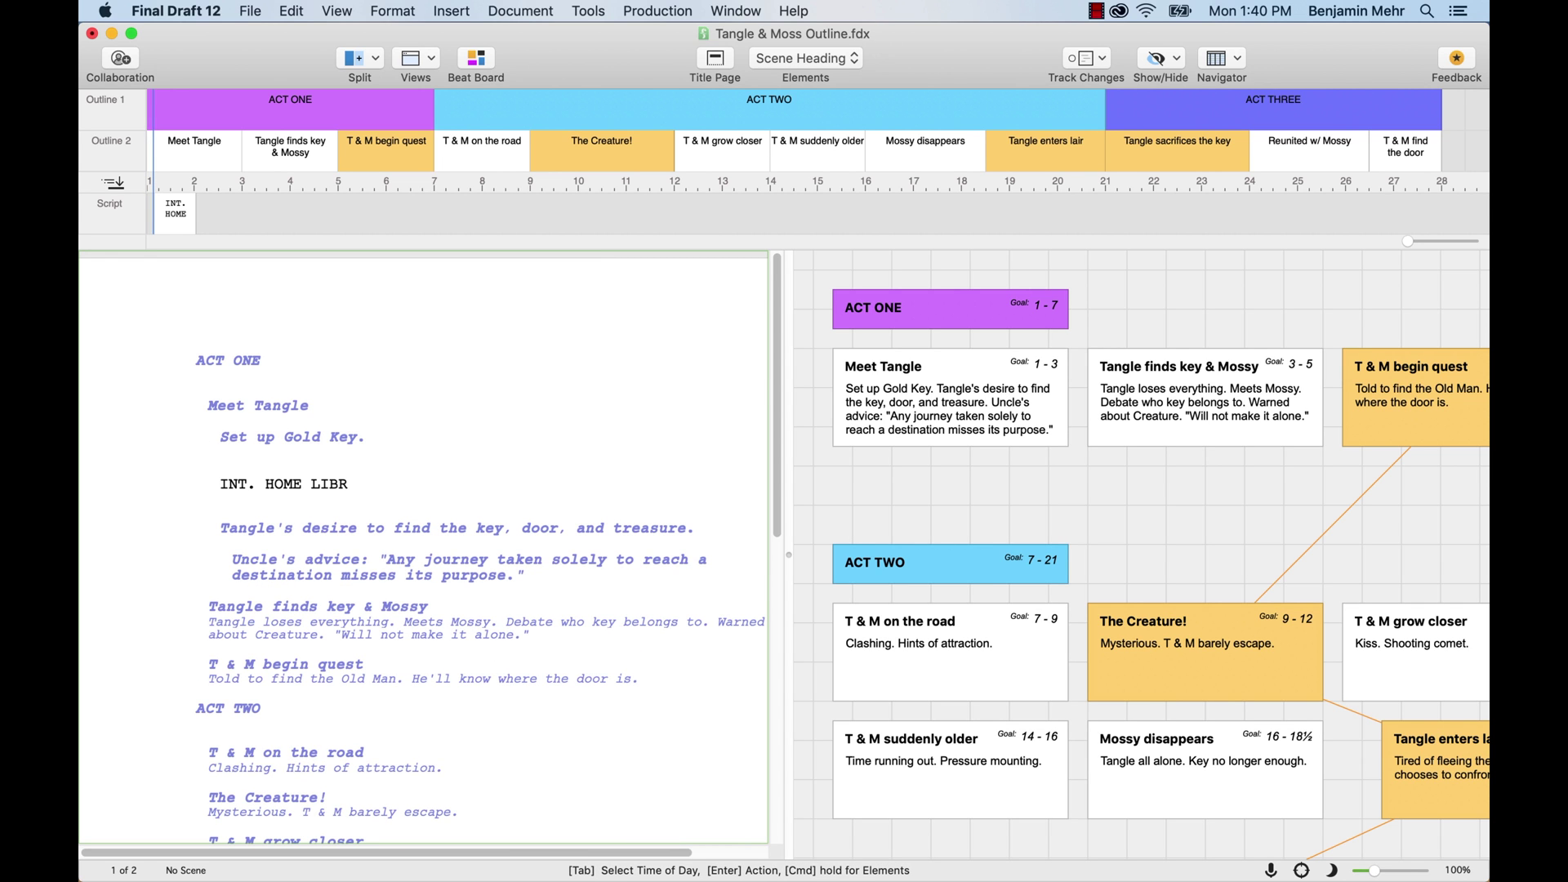
type("ARY - DAY")
key("super+z")
key("super+z")
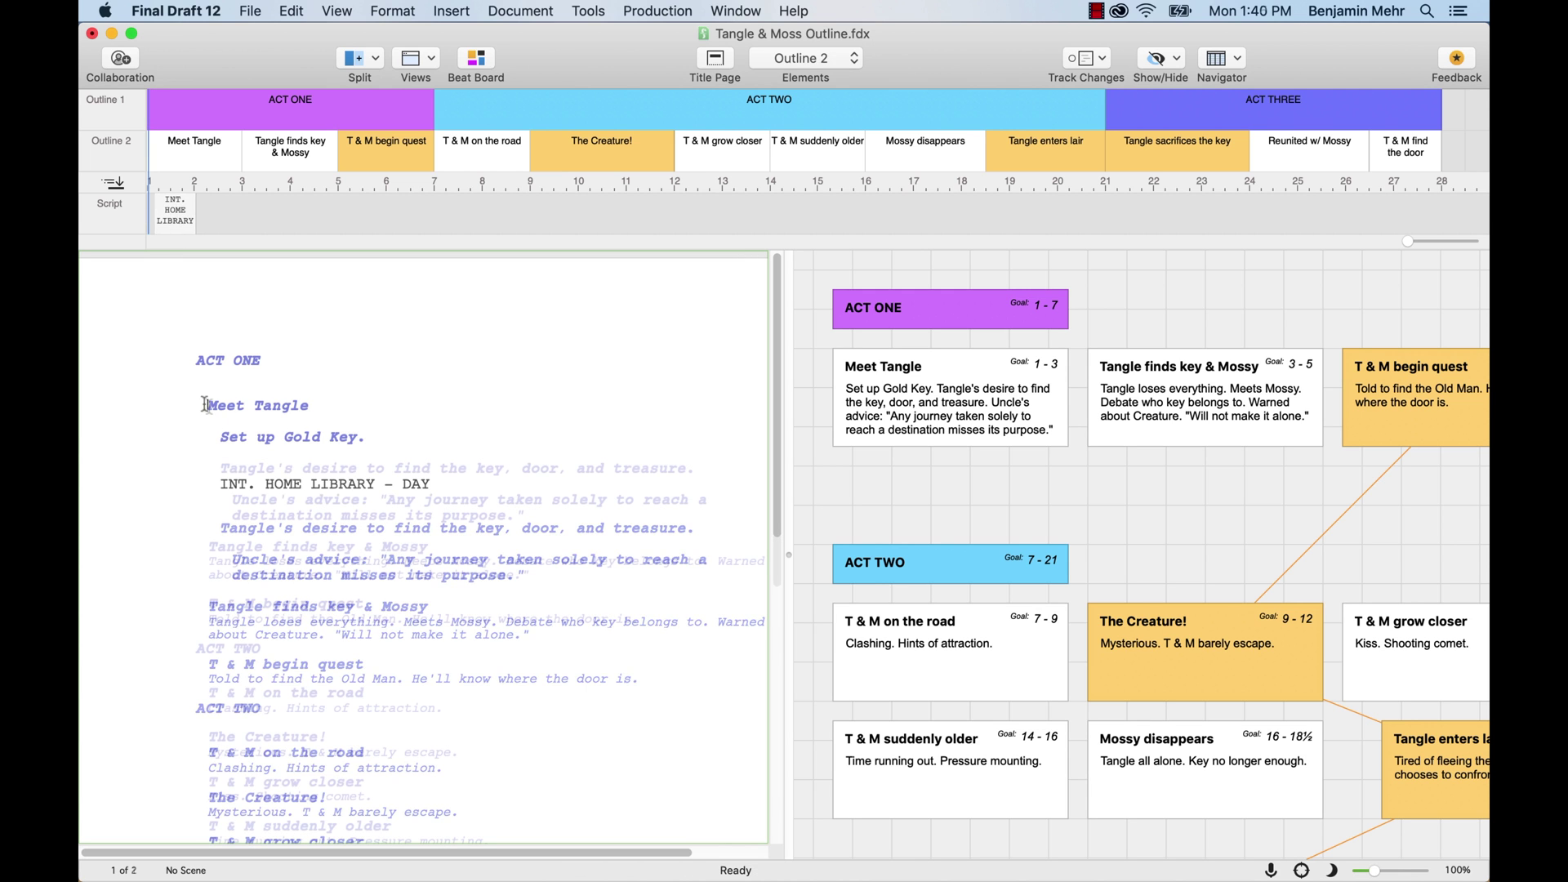
key("super+z")
key("super+z")
- Make Meet Tangle a Scene Heading reading 'INT. HOME LIBRARY'
left_click(837, 51)
left_click(867, 35)
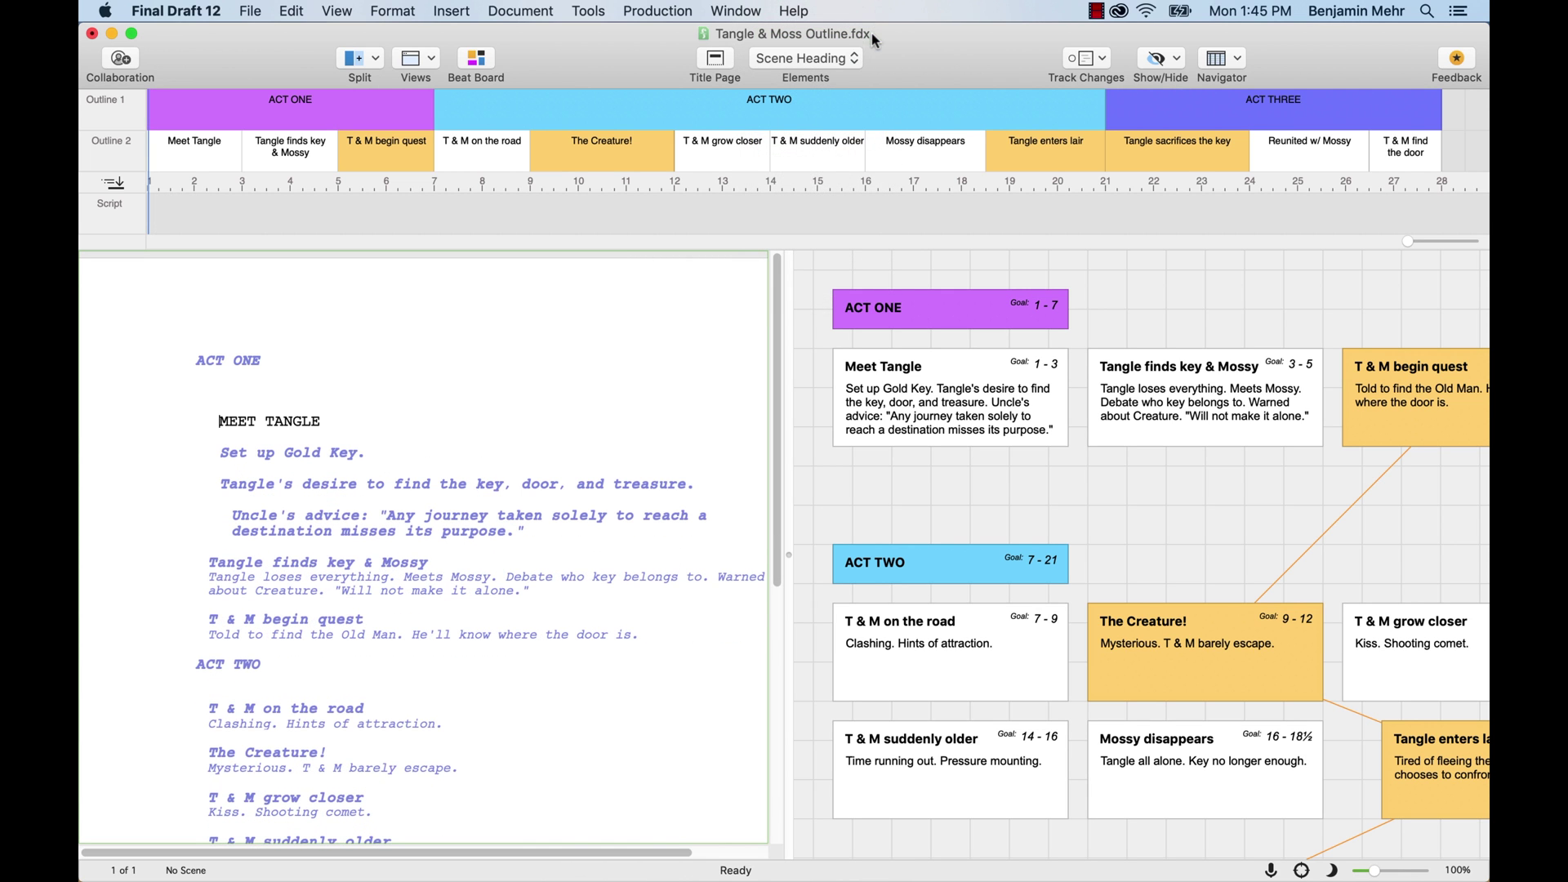
key("alt+BackSpace")
key("alt+BackSpace")
type("INT. ")
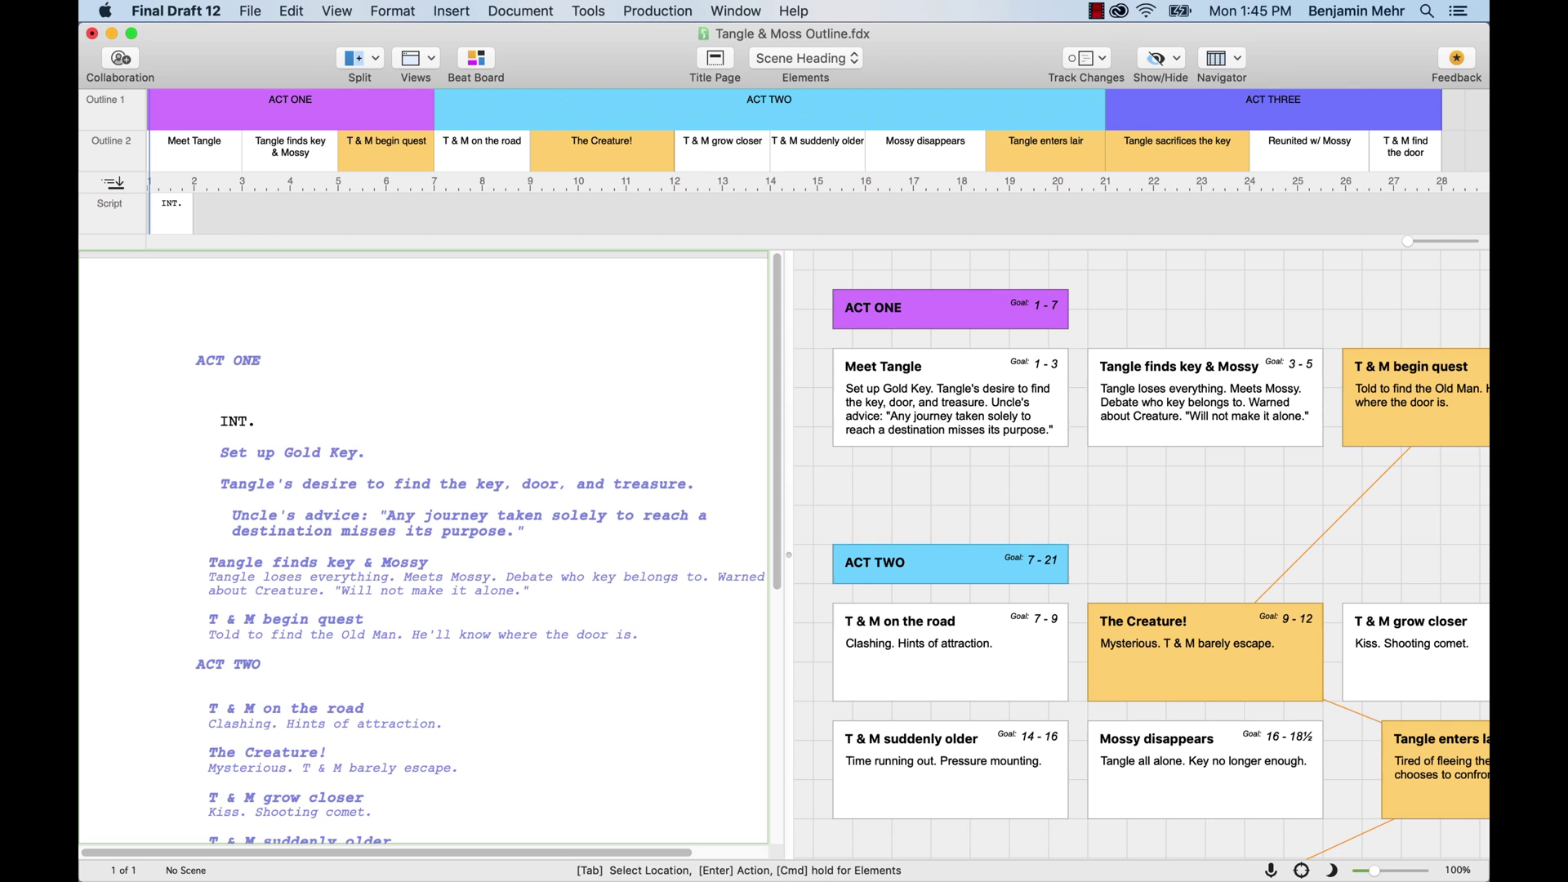
type("HOME LIBRARY")
- Split the quote from Uncle's advice and make Uncle's advice a Character cue
left_click(377, 515)
key("Return")
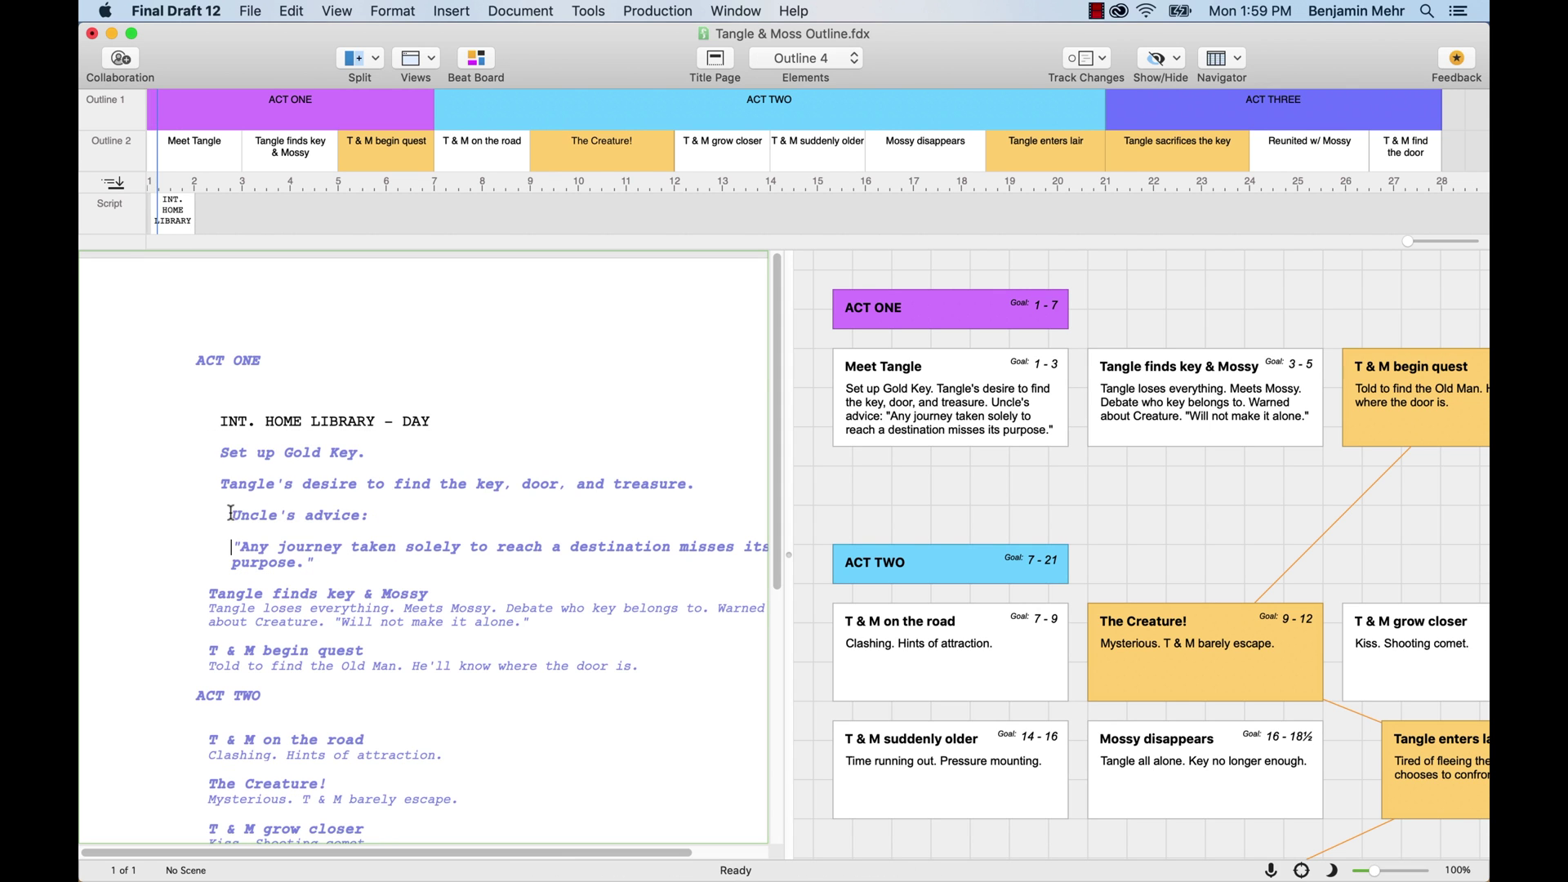
left_click(806, 57)
left_click(805, 114)
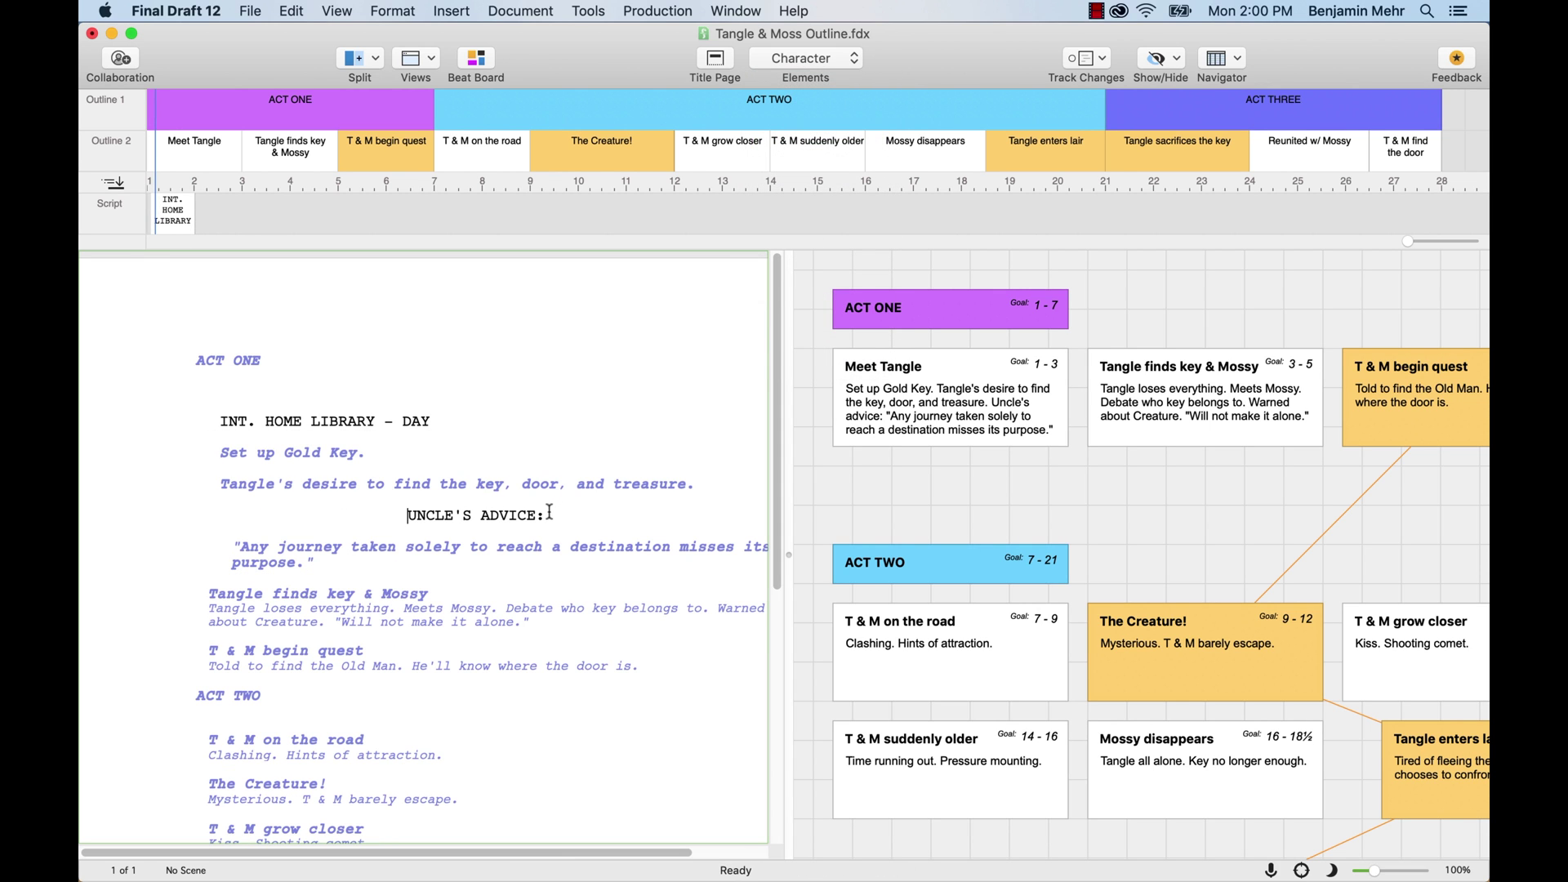
- Set the quote as UNCLE's Dialogue and delete its opening and closing quotation marks
left_click(845, 58)
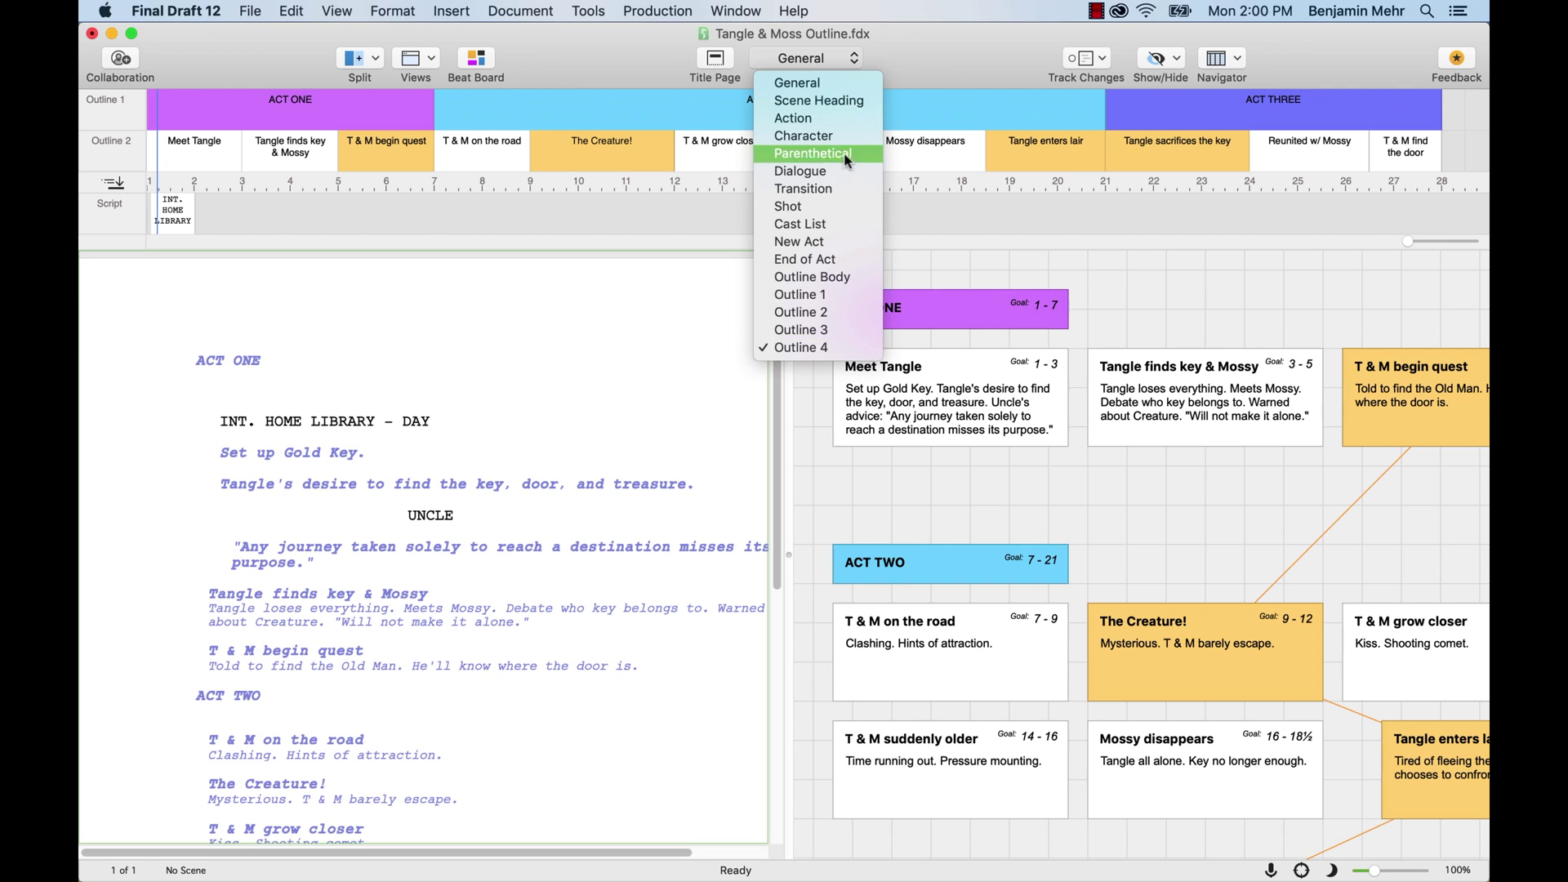
left_click(847, 166)
key("Delete")
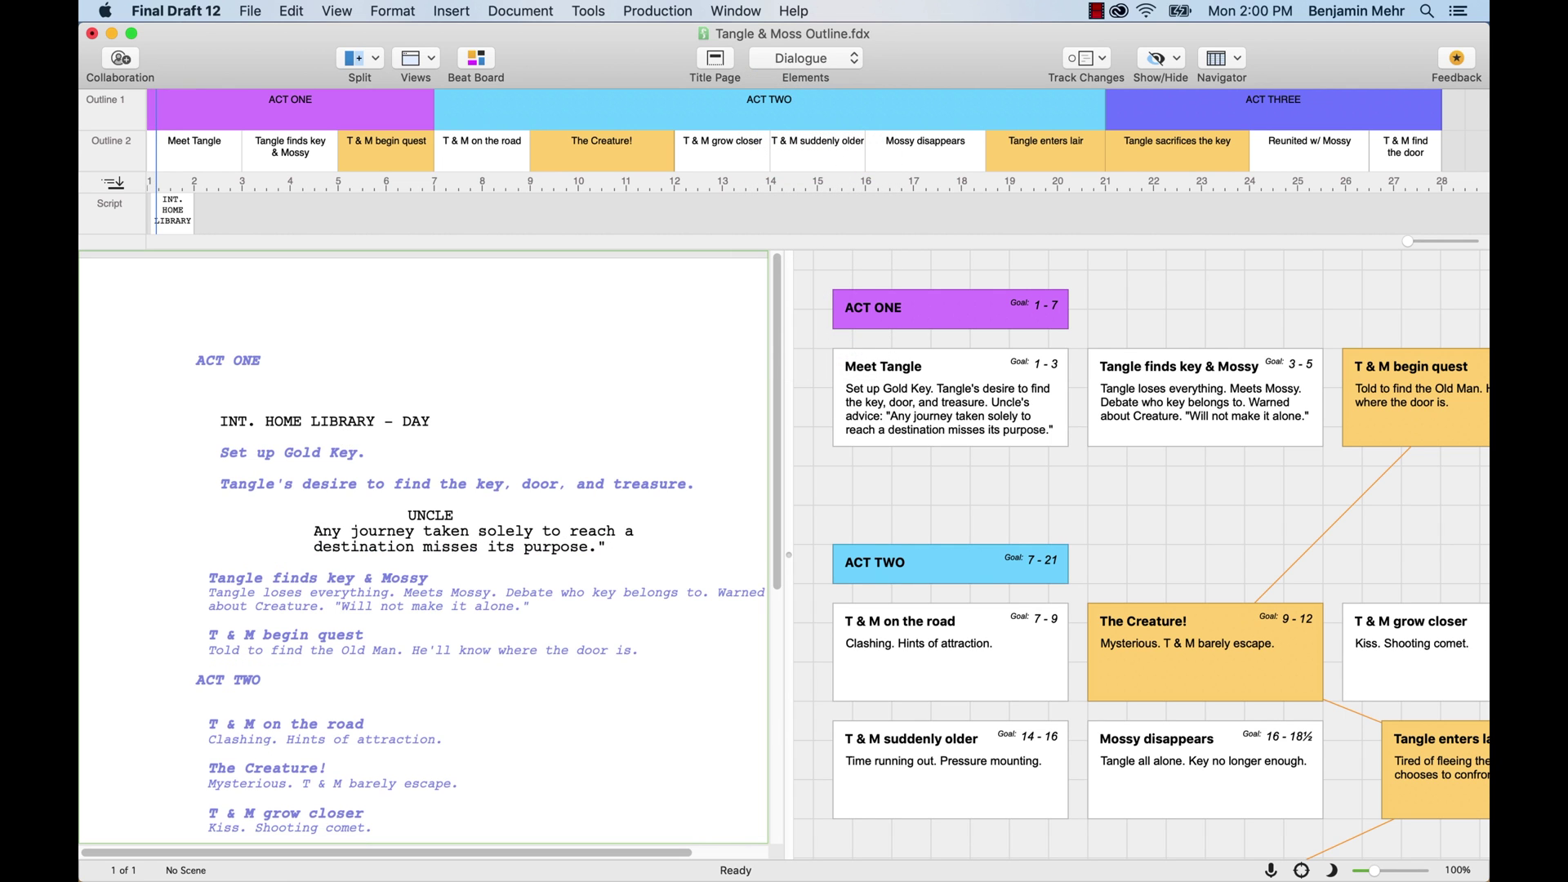
left_click(610, 546)
key("BackSpace")
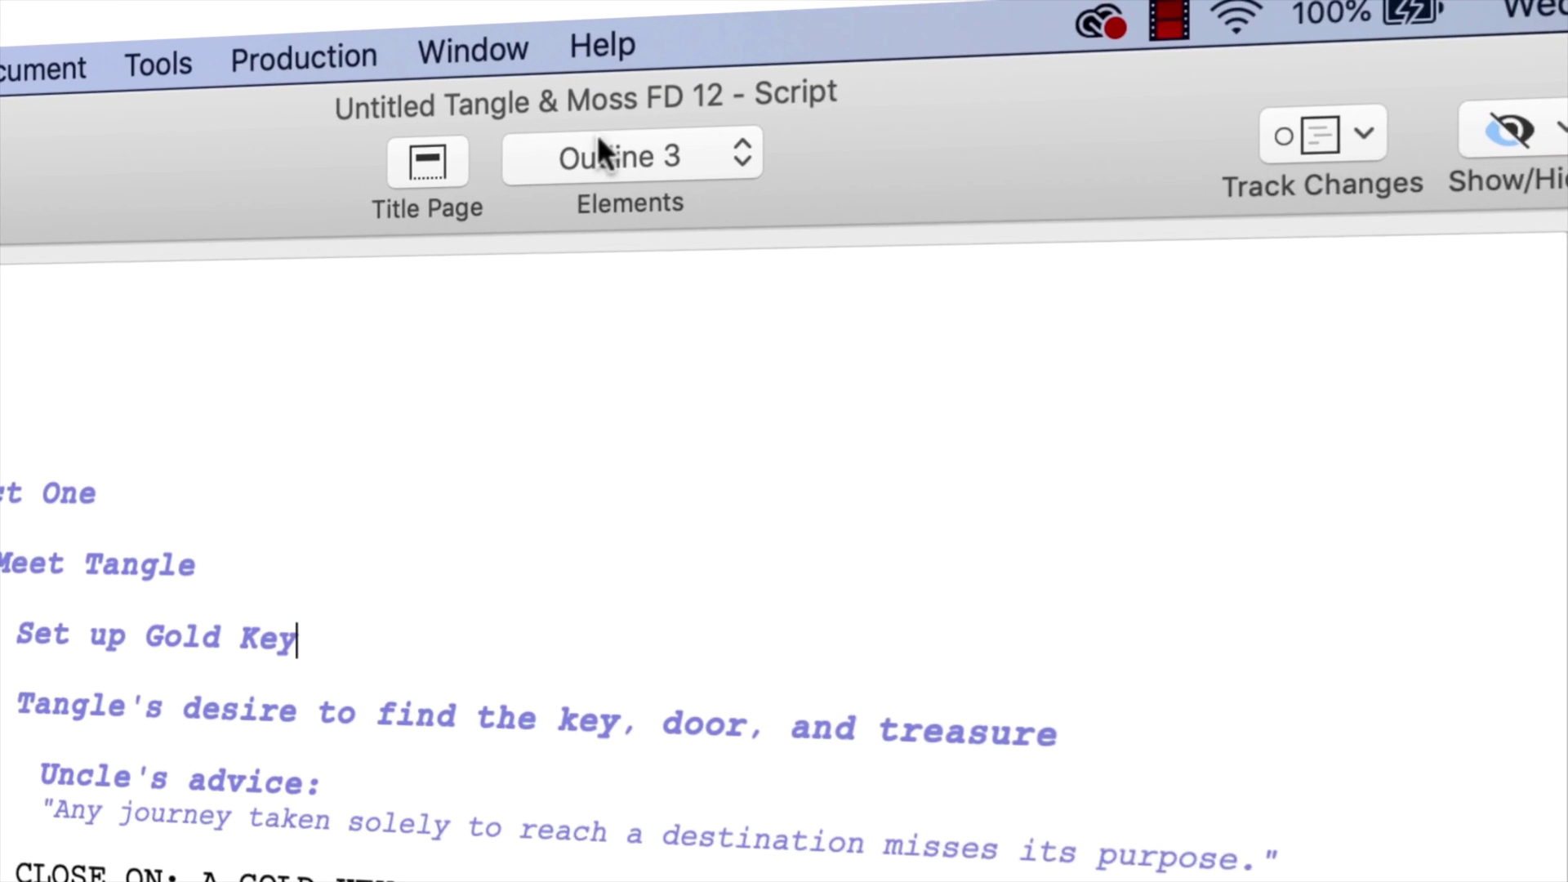
- Browse the Help menu's support options, closing and reopening it
left_click(562, 46)
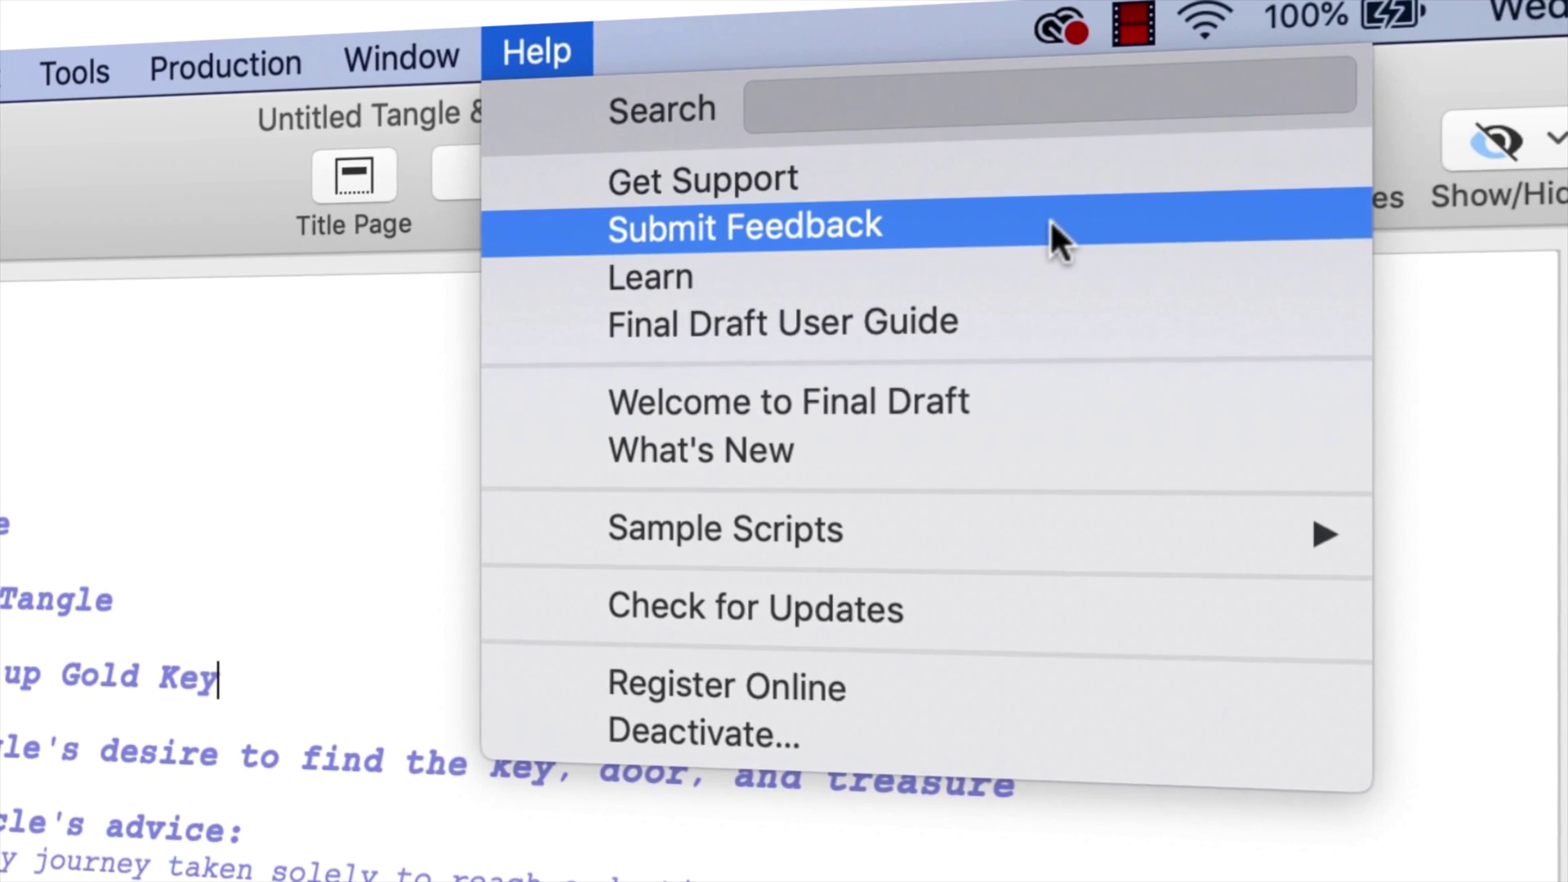
key("Escape")
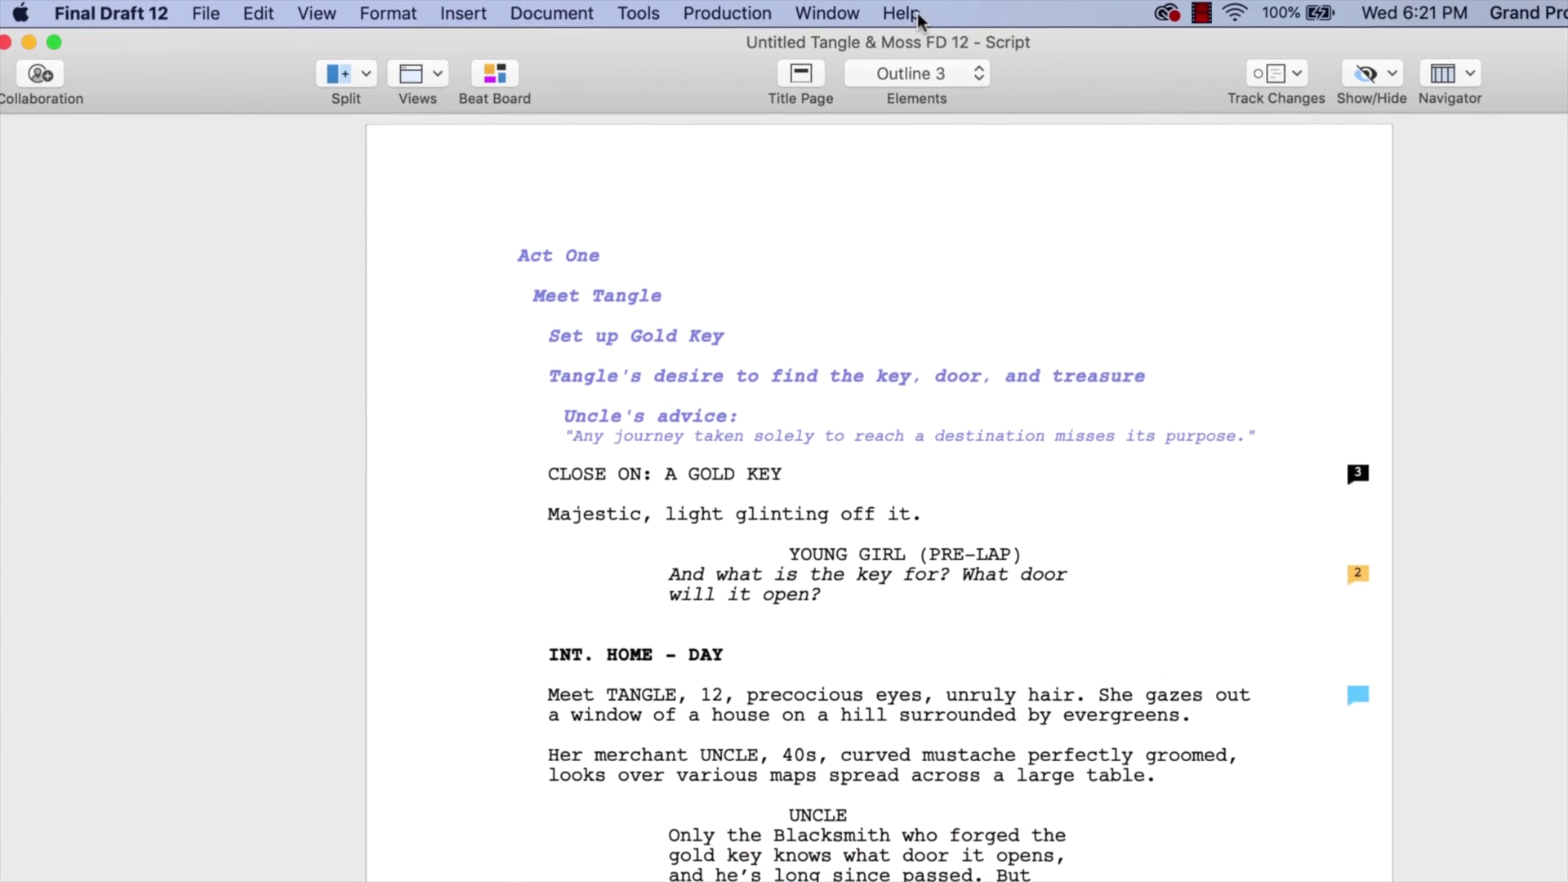
left_click(1018, 2)
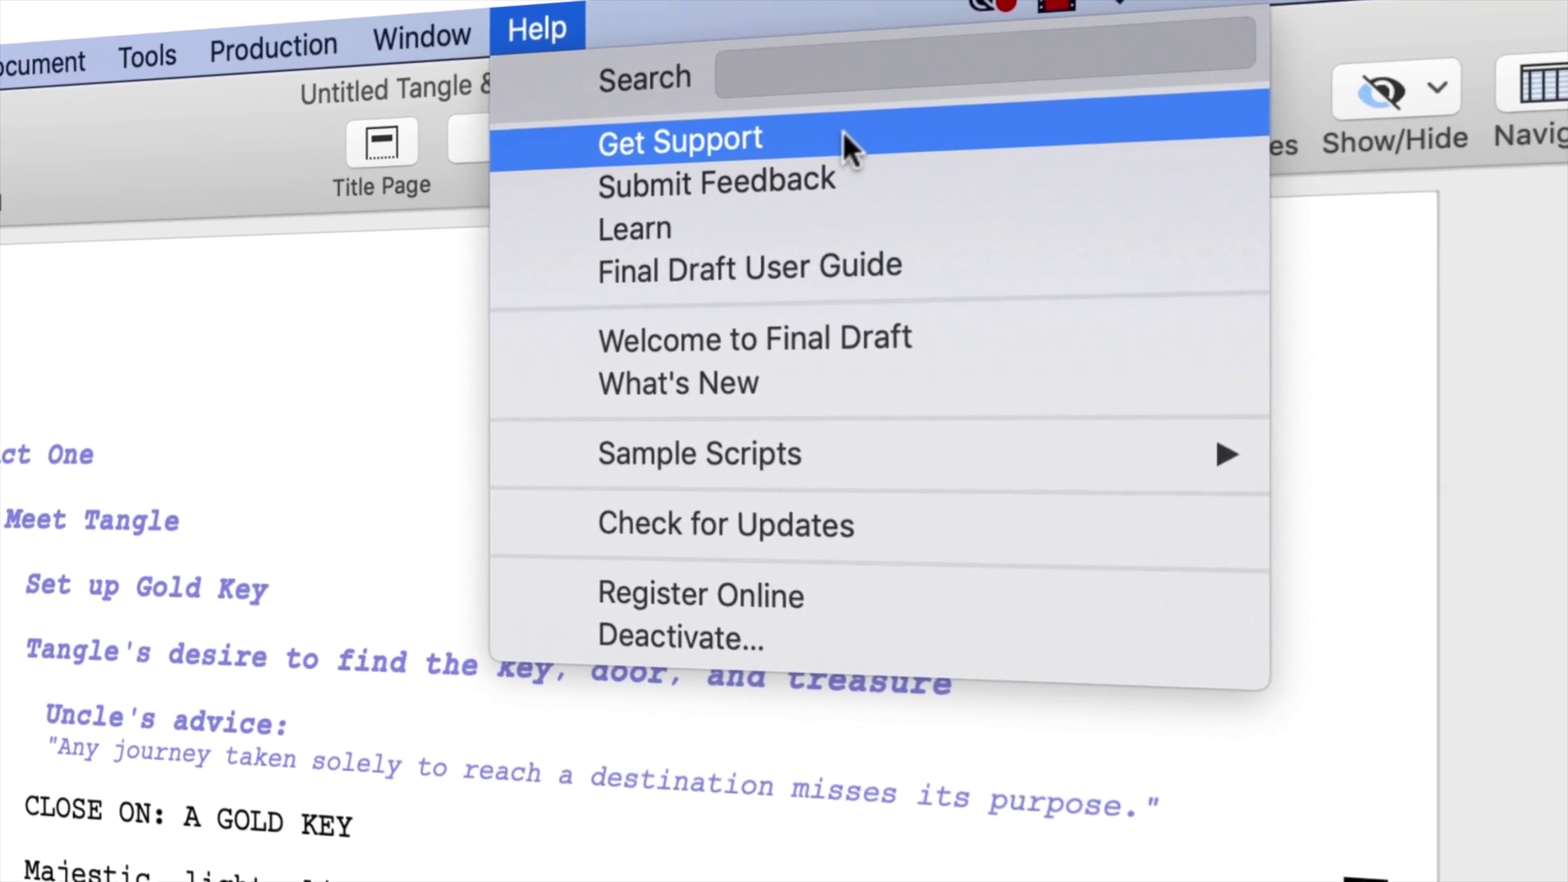